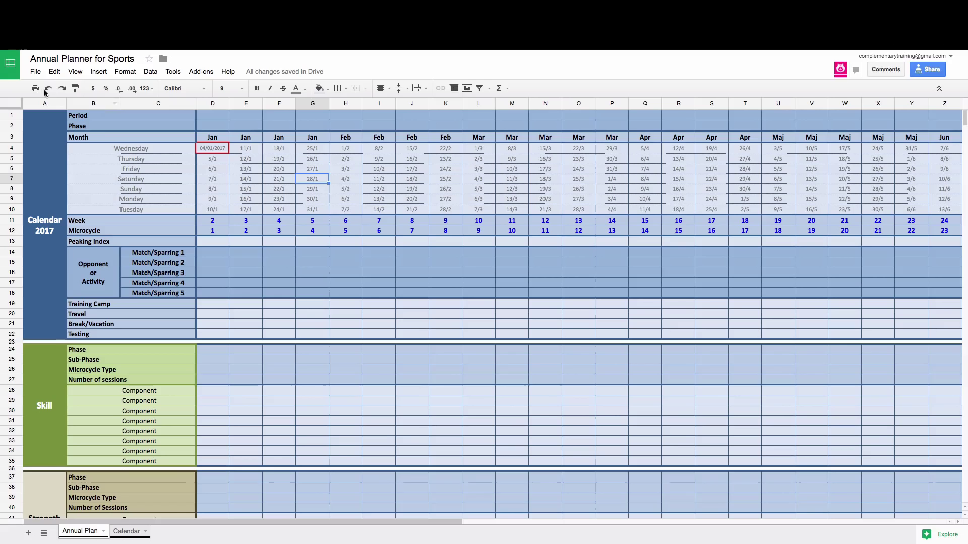
Step: Open the spreadsheet's sharing settings and review invited people's permissions without changing them
{"action": "left_click", "coordinate": [35, 72]}
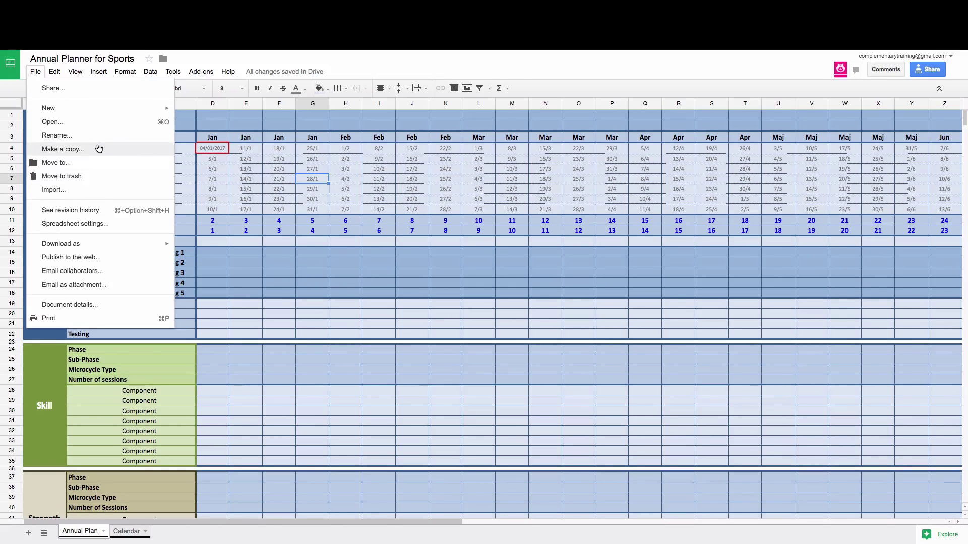
{"action": "left_click", "coordinate": [252, 159]}
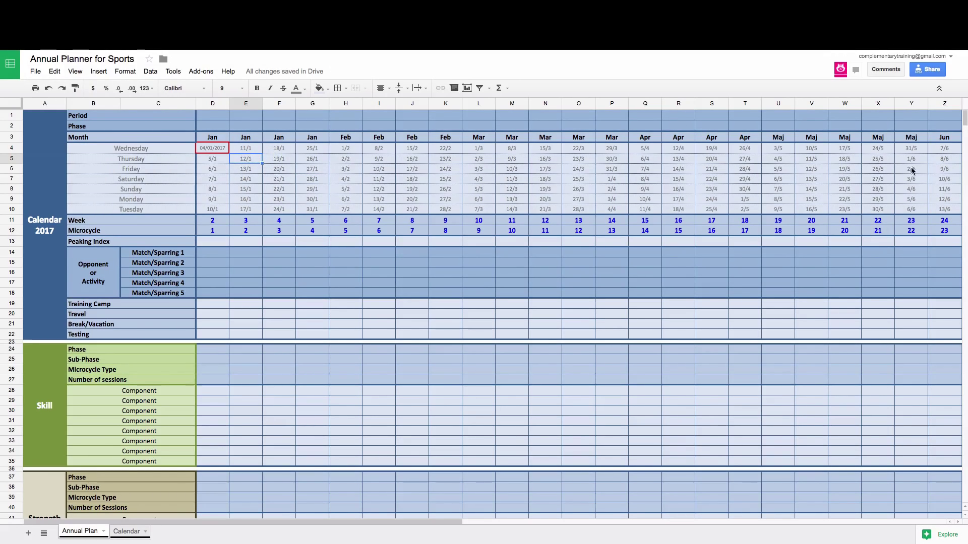
{"action": "left_click", "coordinate": [931, 72]}
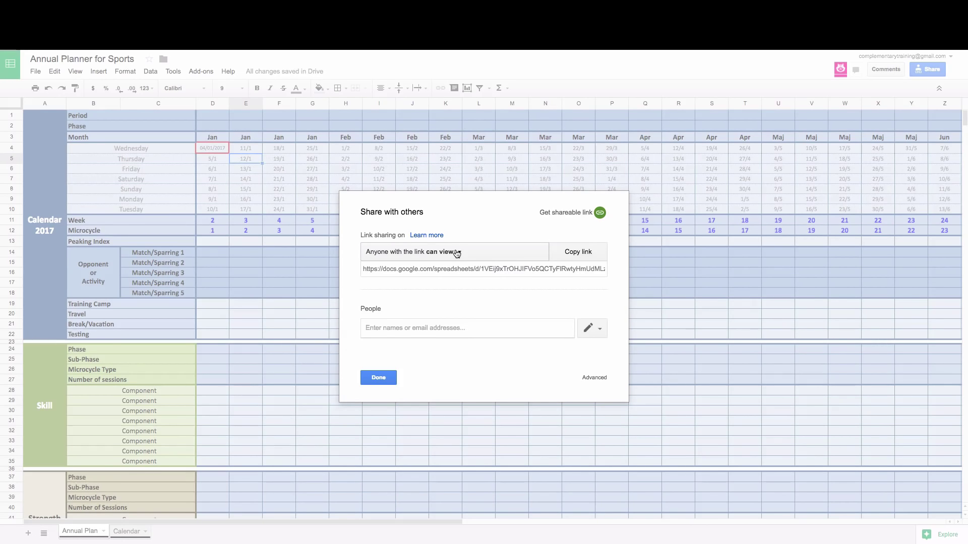
{"action": "left_click", "coordinate": [599, 331]}
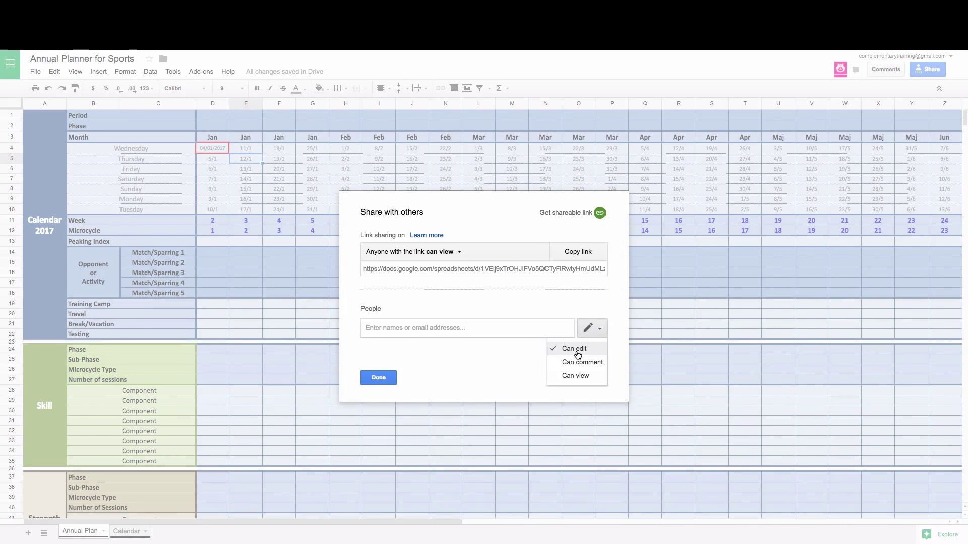
{"action": "left_click", "coordinate": [506, 306]}
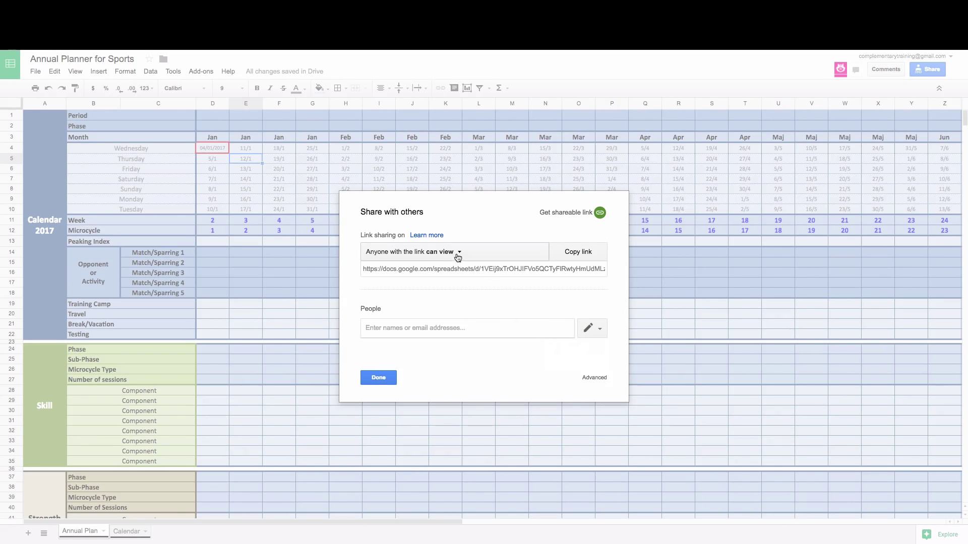
Step: Turn link sharing off, then back on as 'Anyone with the link can view', and confirm
{"action": "left_click", "coordinate": [458, 258]}
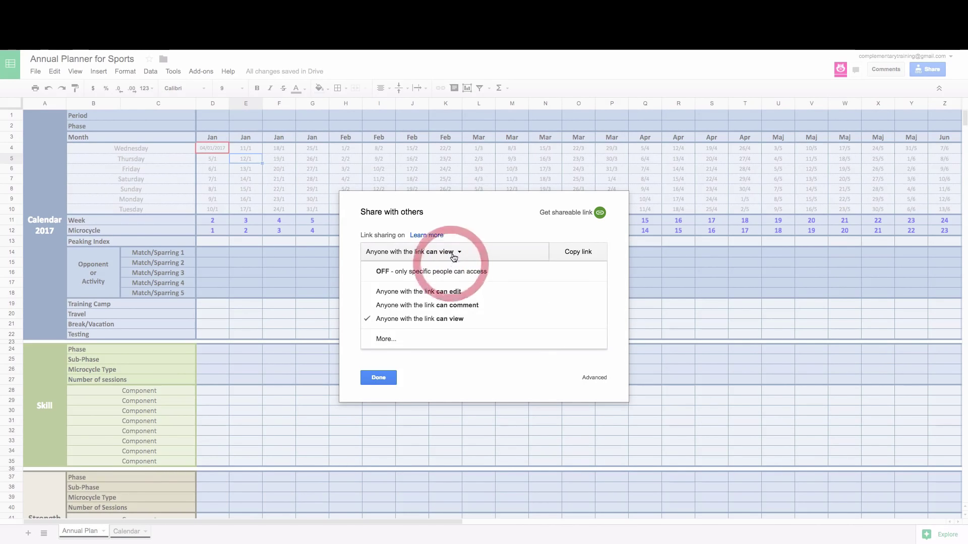
{"action": "left_click", "coordinate": [440, 271]}
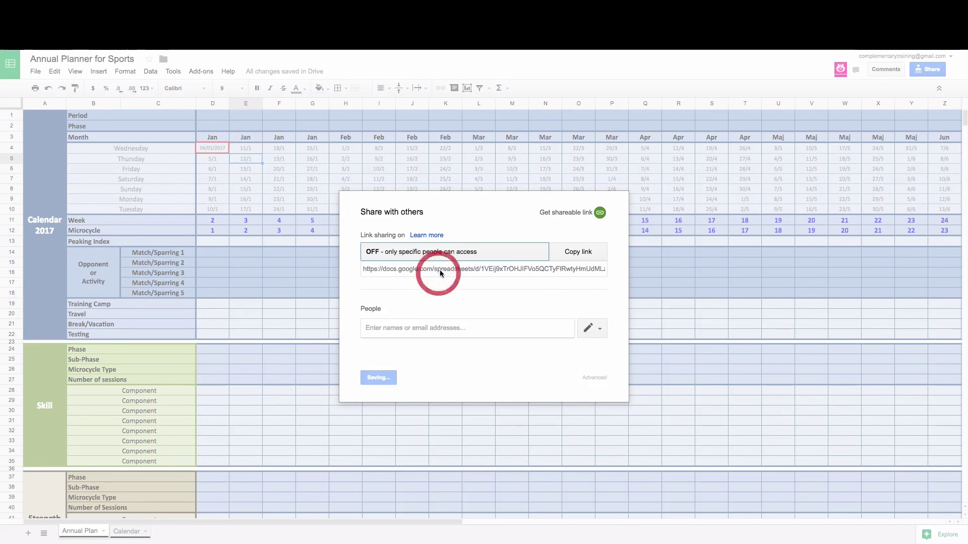
{"action": "left_click", "coordinate": [485, 252]}
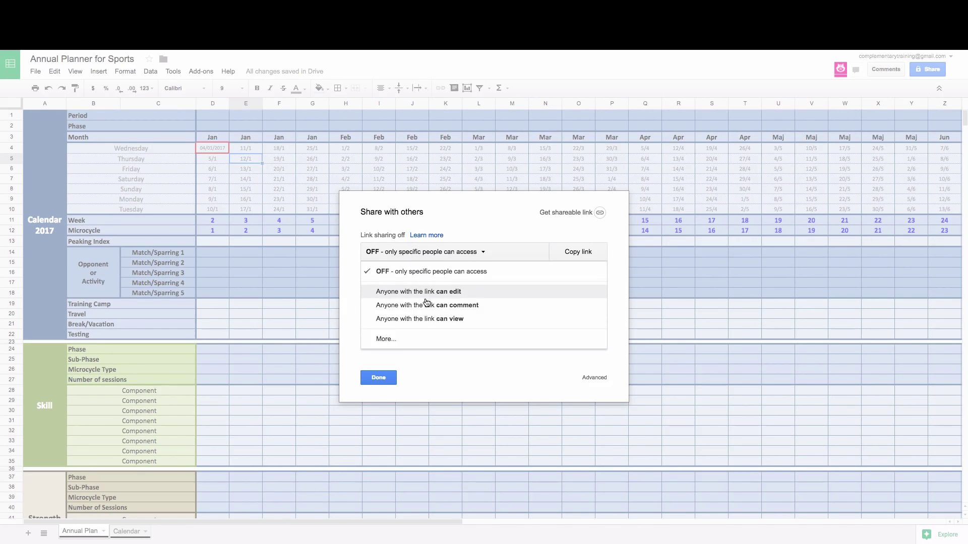
{"action": "left_click", "coordinate": [423, 323]}
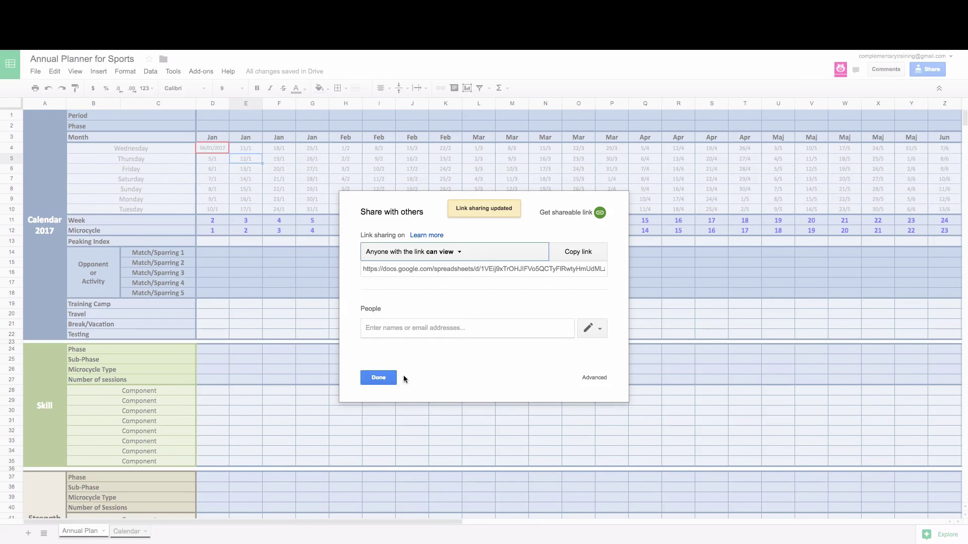
{"action": "left_click", "coordinate": [388, 378]}
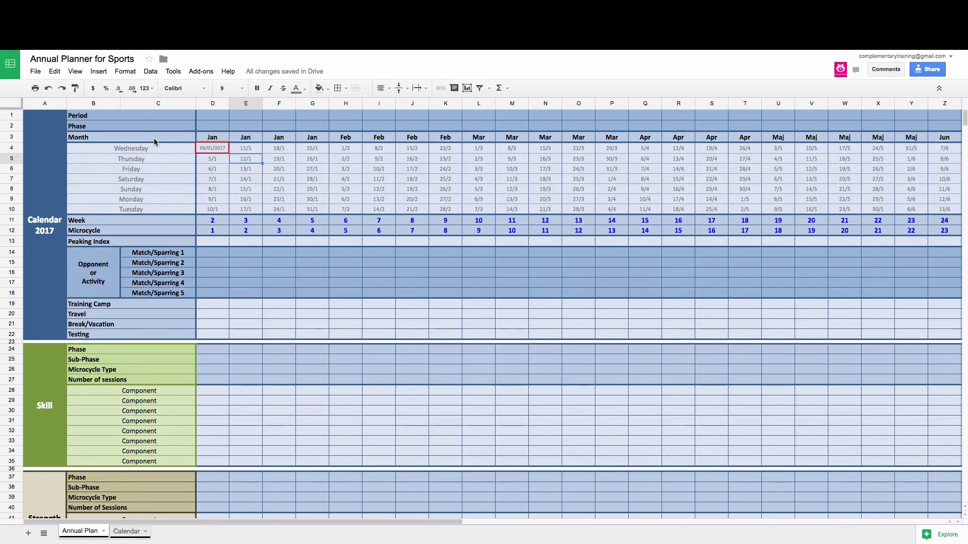
Step: Set the start date in D4 to 6 January 2017 with the date picker
{"action": "left_click", "coordinate": [216, 115]}
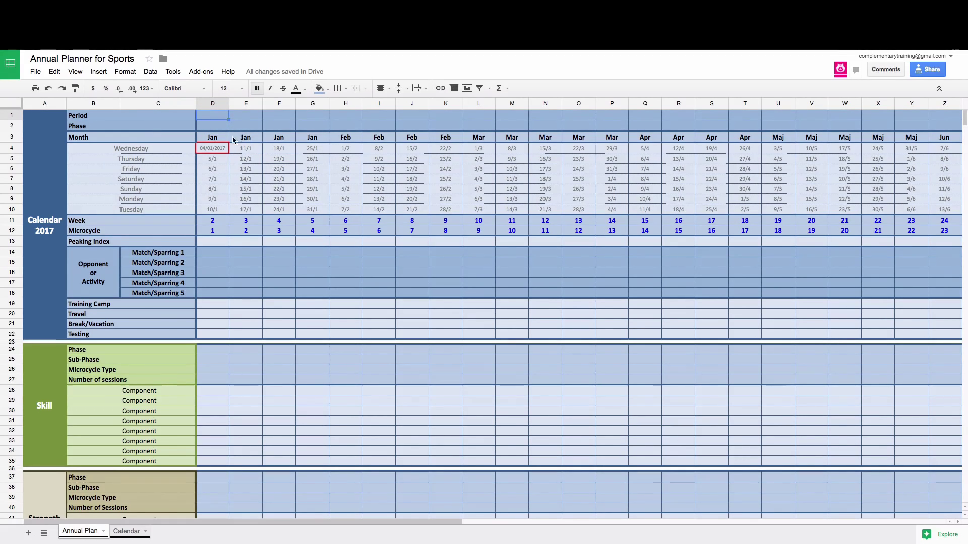
{"action": "left_click", "coordinate": [209, 151]}
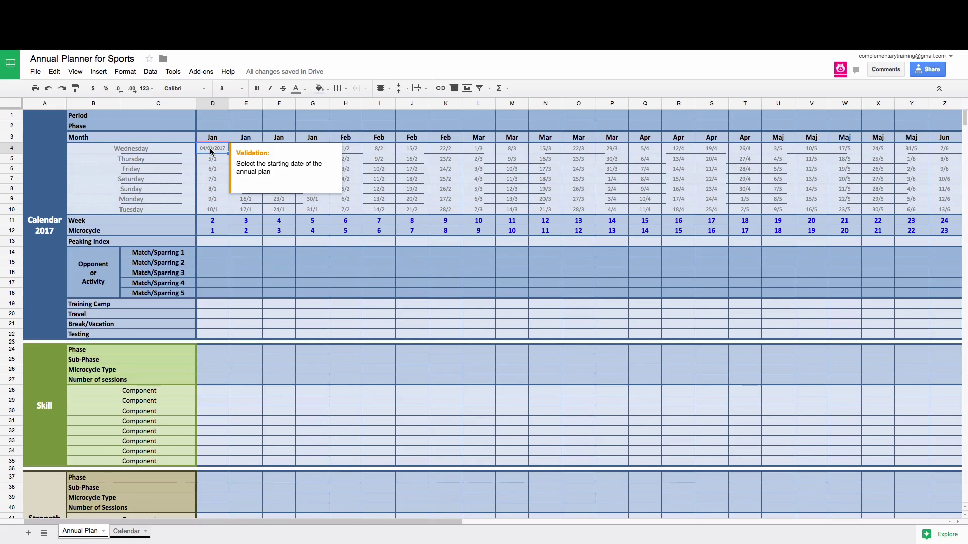
{"action": "double_click", "coordinate": [210, 148]}
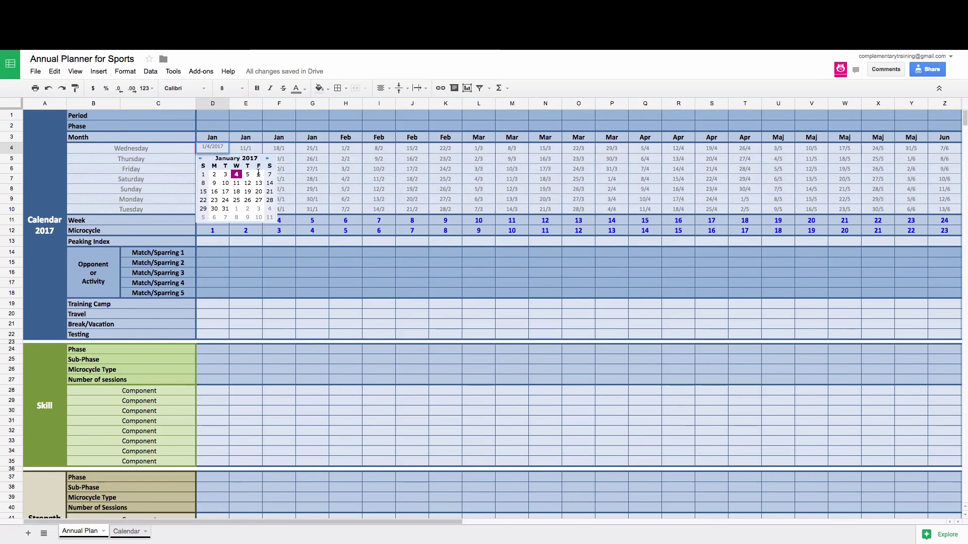
{"action": "left_click", "coordinate": [258, 174]}
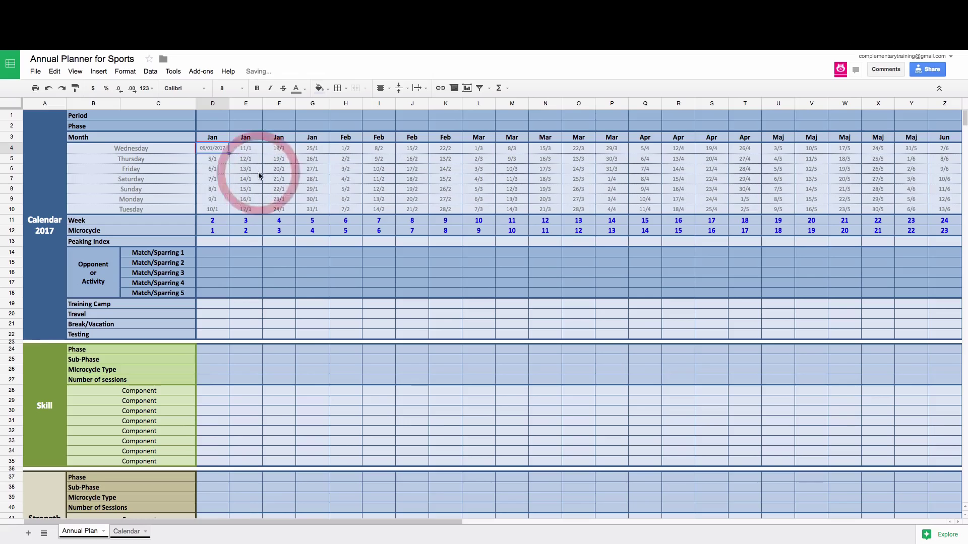
{"action": "left_click", "coordinate": [208, 149]}
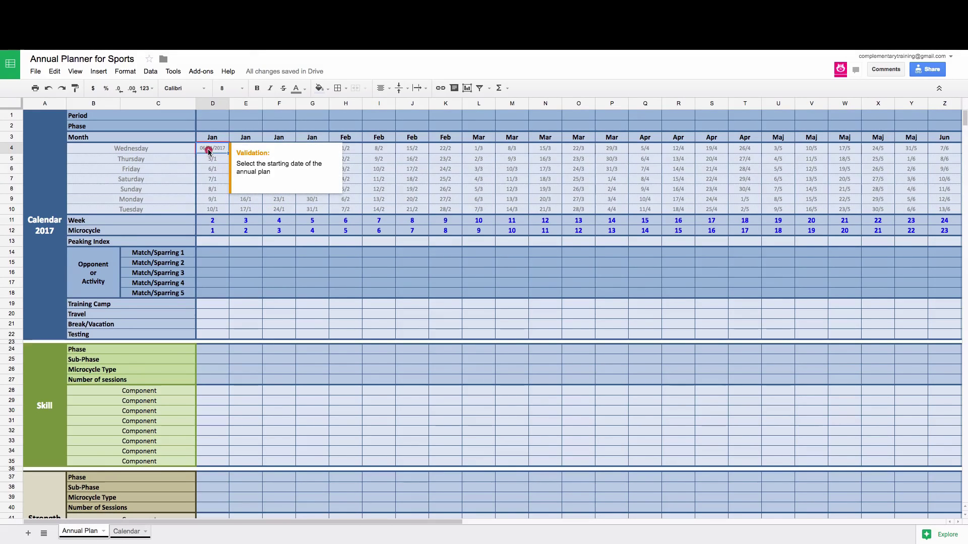
{"action": "double_click", "coordinate": [208, 149]}
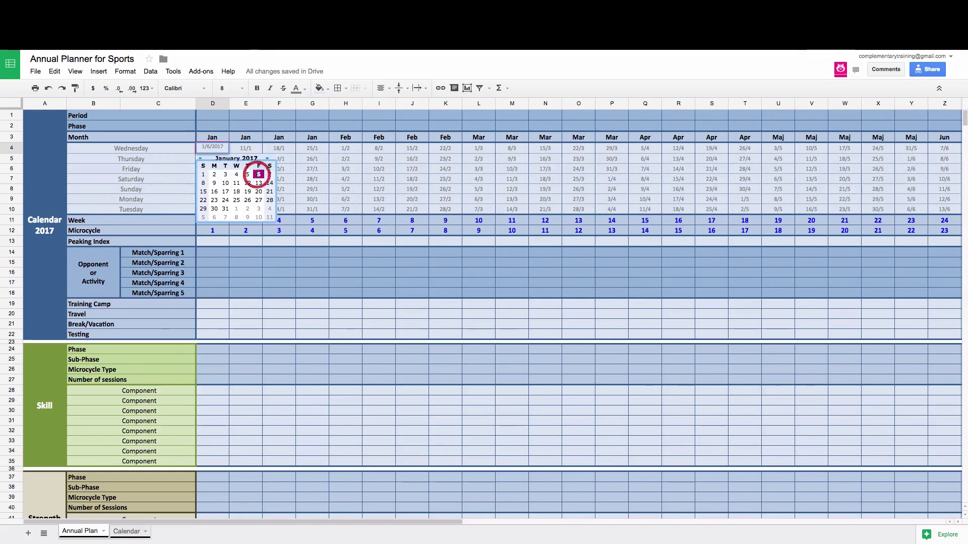
{"action": "left_click", "coordinate": [258, 174]}
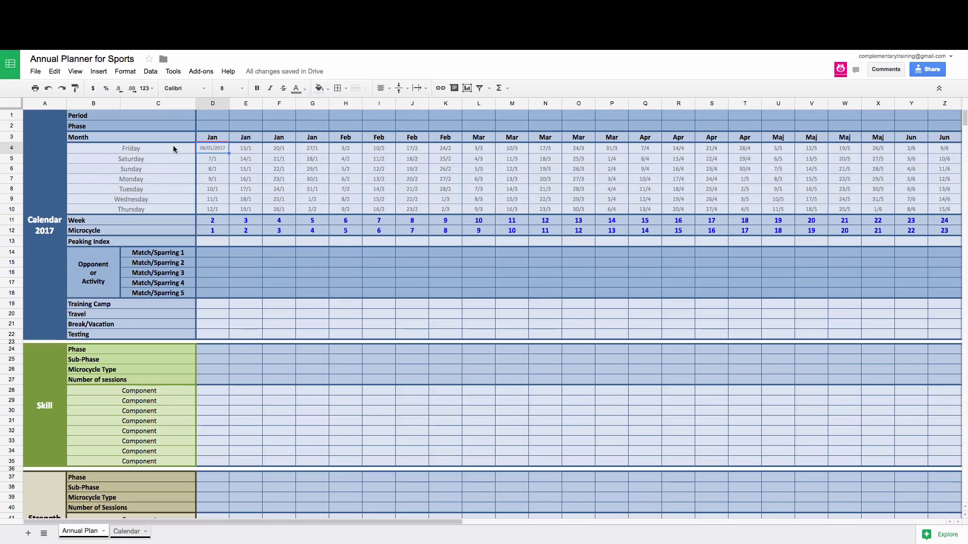
Step: Change the D4 start date to 1 January 2017
{"action": "left_click", "coordinate": [218, 146]}
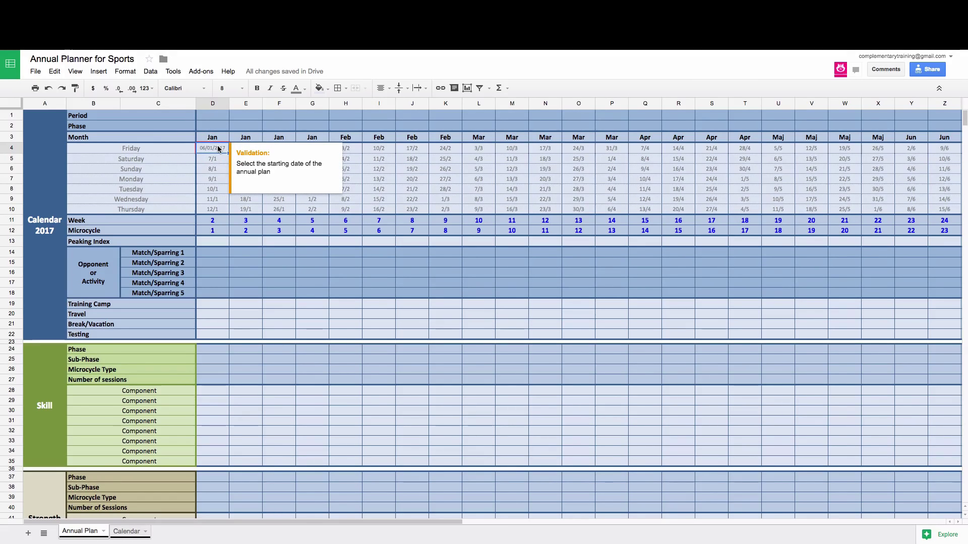
{"action": "double_click", "coordinate": [217, 148]}
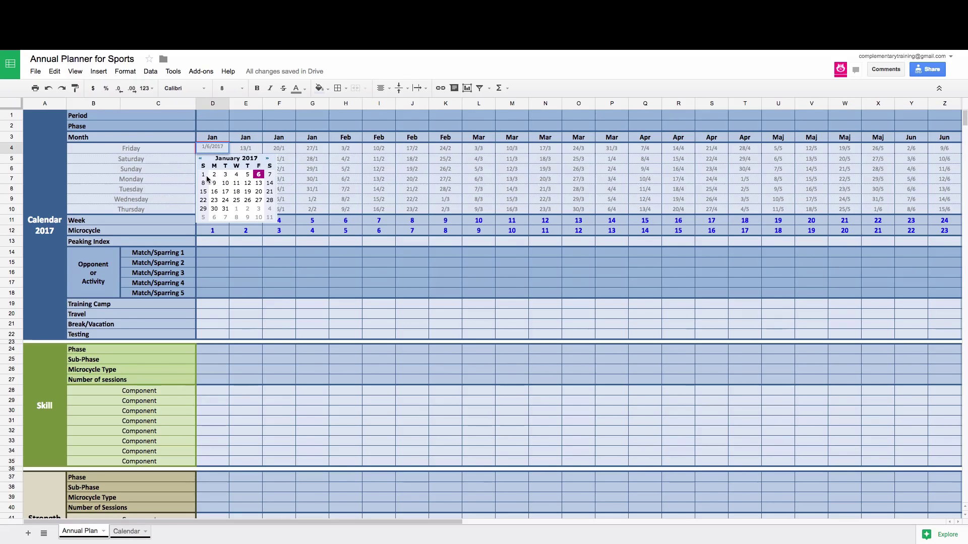
{"action": "left_click", "coordinate": [204, 175]}
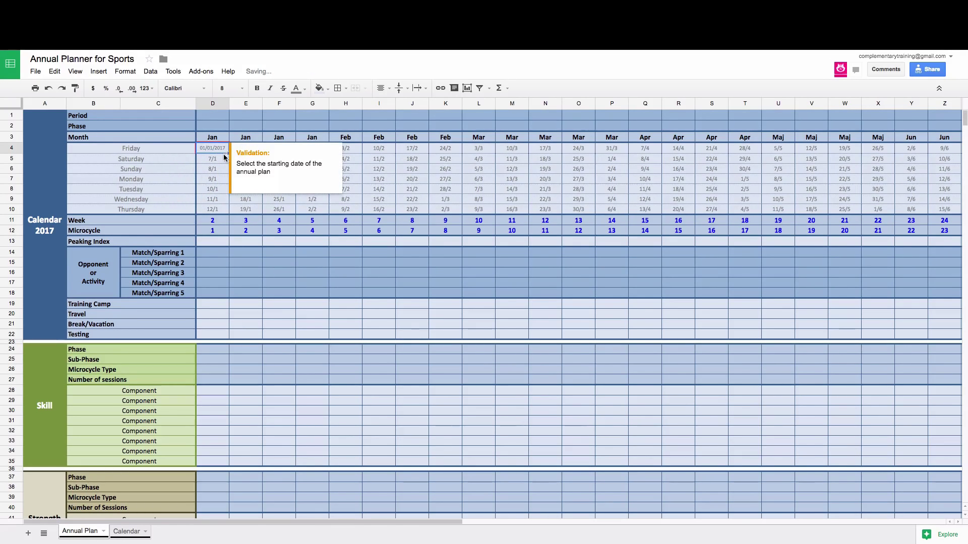
{"action": "left_click", "coordinate": [214, 170]}
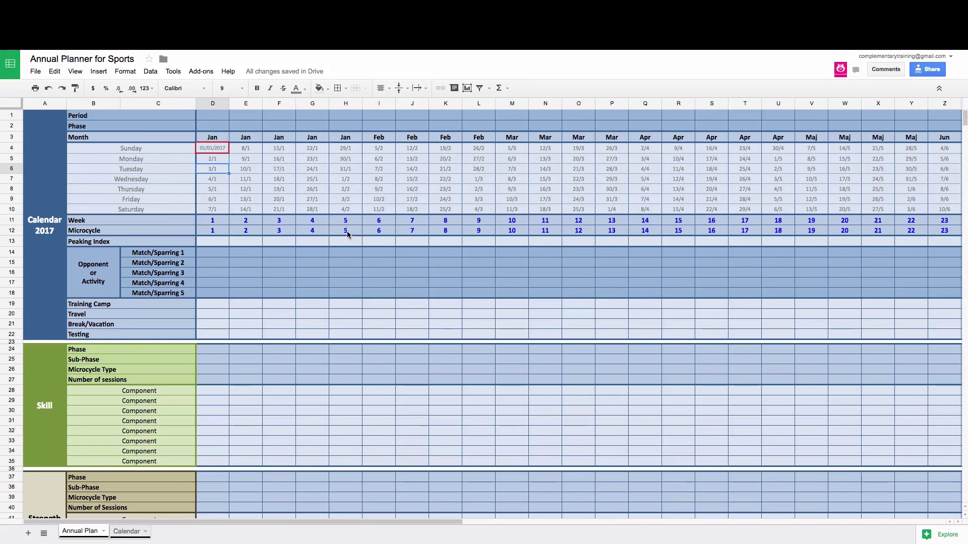
Step: Enter Match 1 in E14, Friendly in F15 and Opponent 1 in G17
{"action": "left_click", "coordinate": [254, 254]}
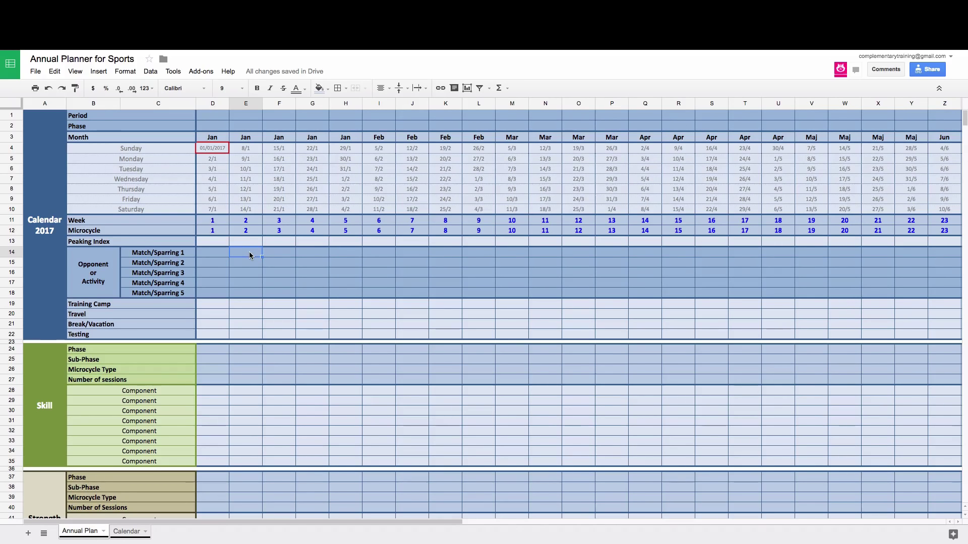
{"action": "left_click", "coordinate": [247, 255]}
{"action": "type", "text": "Match 1"}
{"action": "key", "text": "Return"}
{"action": "key", "text": "Right"}
{"action": "type", "text": "Friendly"}
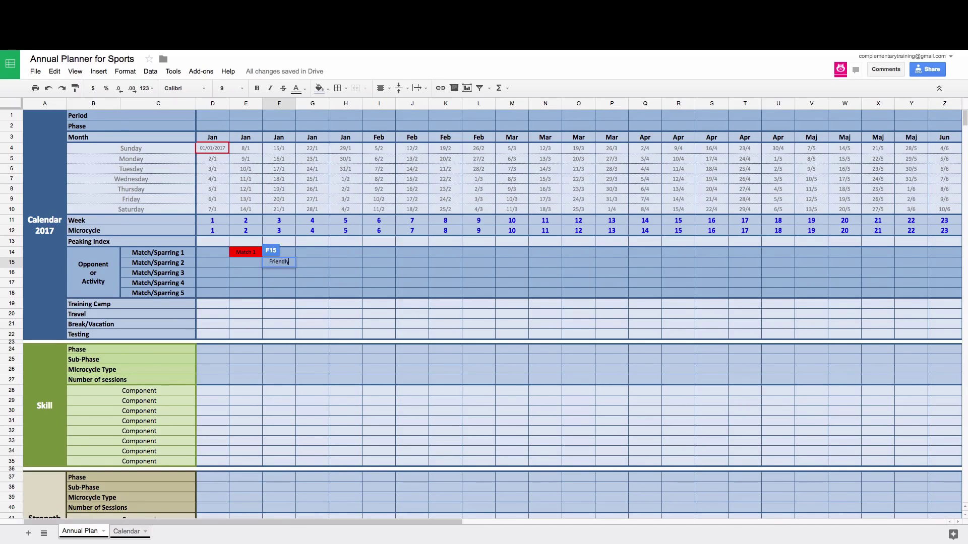
{"action": "key", "text": "Return"}
{"action": "key", "text": "Down"}
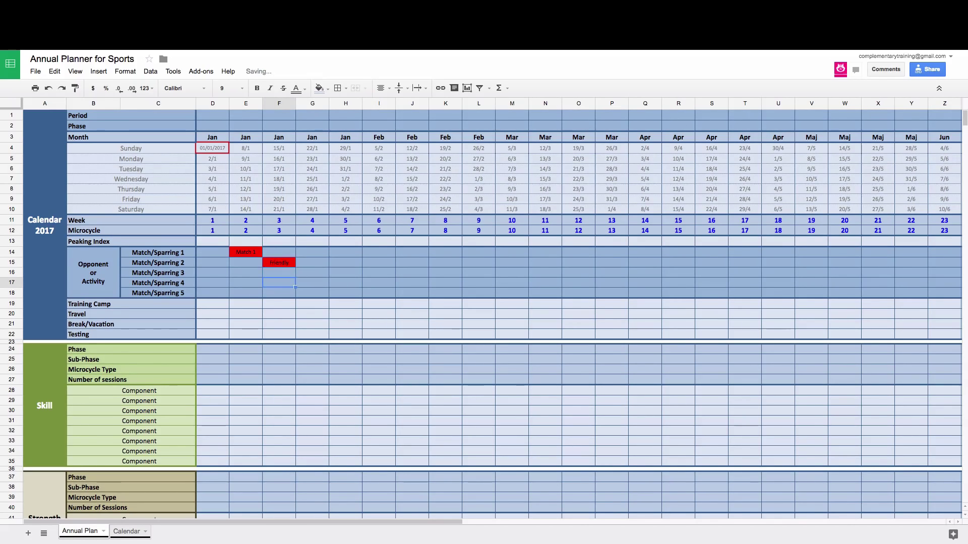
{"action": "key", "text": "Right"}
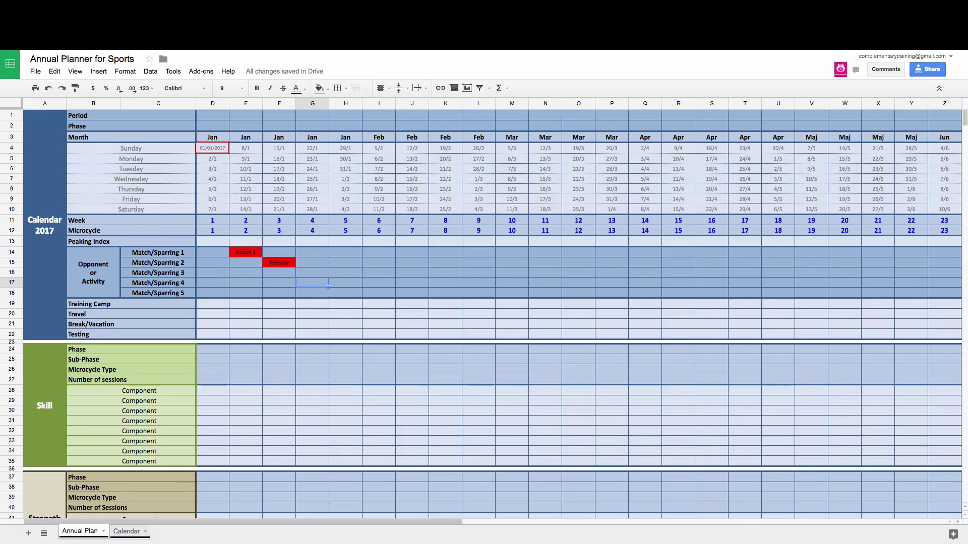
{"action": "type", "text": "Opponent 1"}
{"action": "key", "text": "Return"}
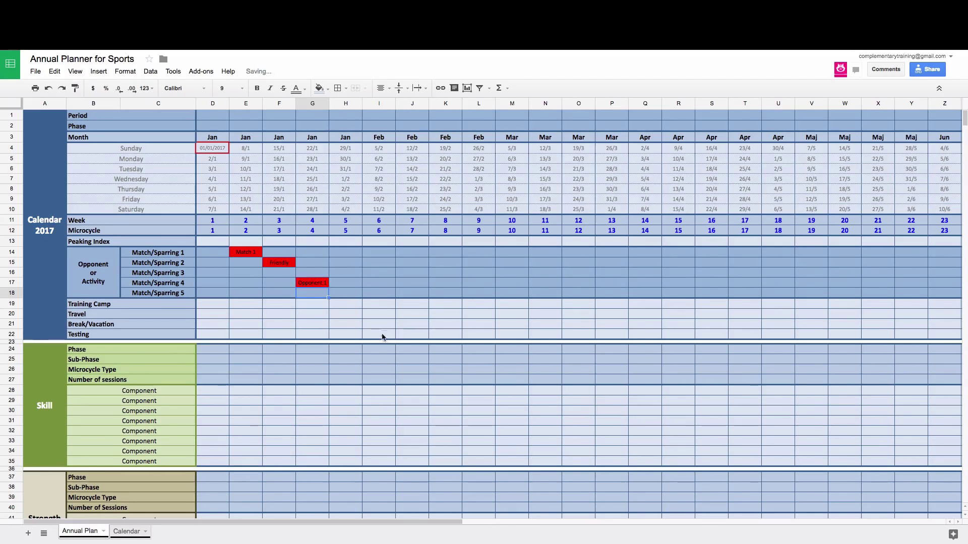
Step: Enter 1 for Training Camp, 2 for Travel, 3 for Break/Vacation and 4 for Testing
{"action": "left_click", "coordinate": [246, 304]}
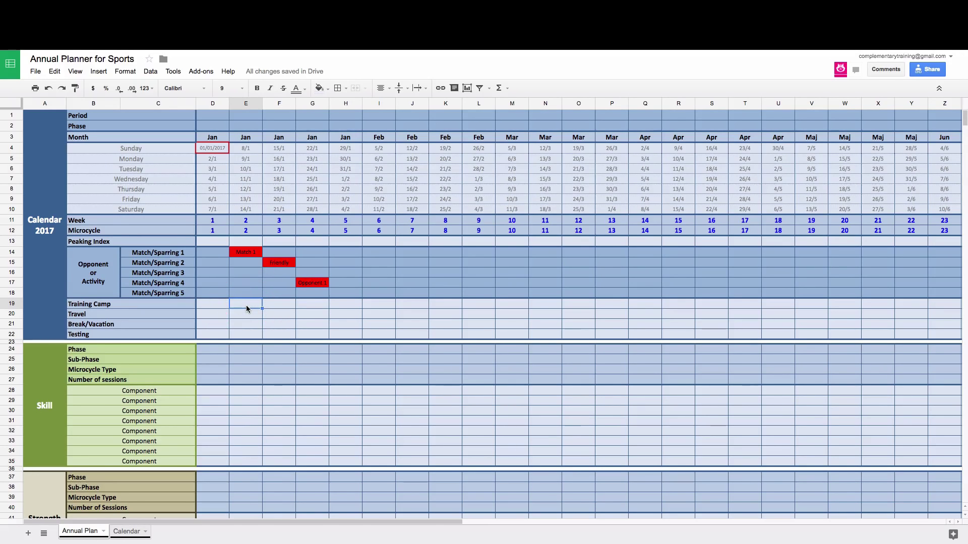
{"action": "type", "text": "1"}
{"action": "left_click", "coordinate": [279, 314]}
{"action": "type", "text": "2"}
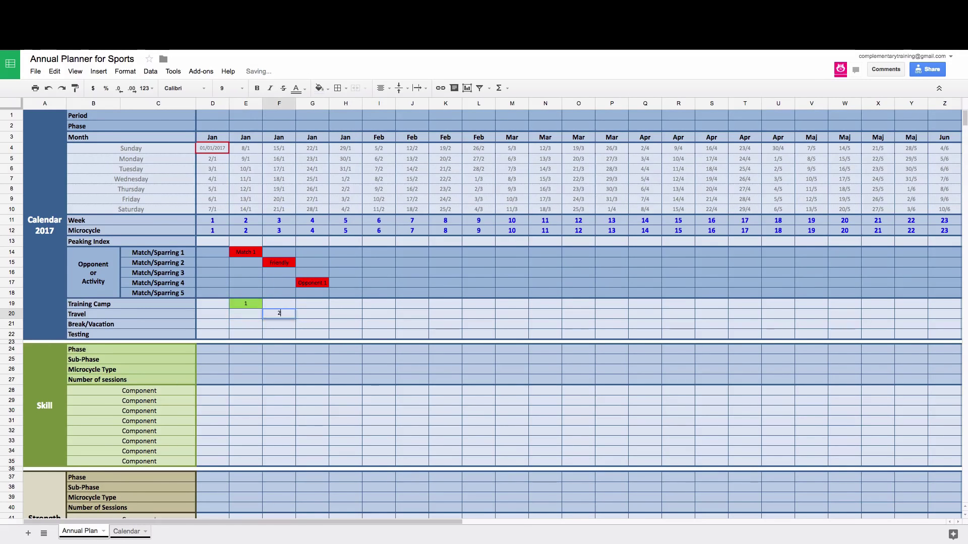
{"action": "key", "text": "Return"}
{"action": "type", "text": "3"}
{"action": "left_click", "coordinate": [312, 334]}
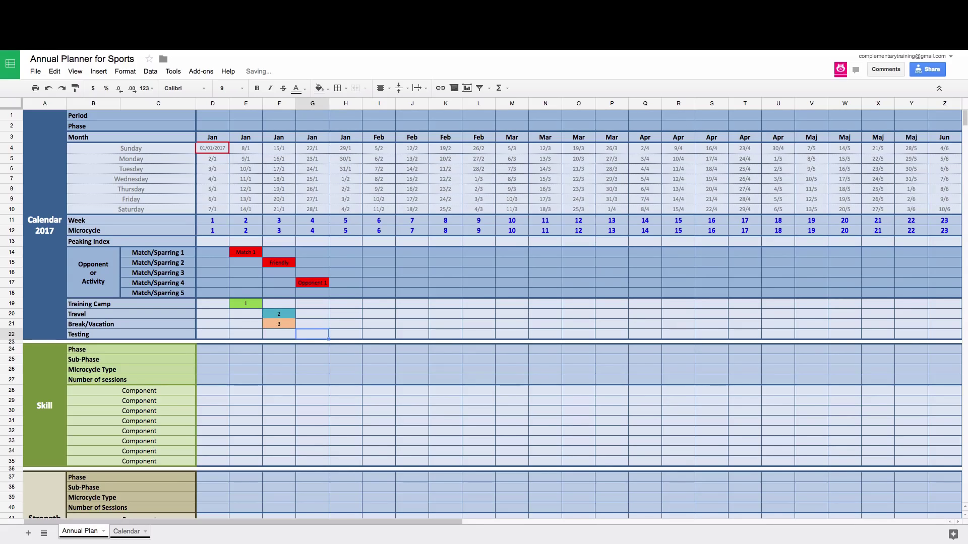
{"action": "type", "text": "4"}
{"action": "key", "text": "Return"}
{"action": "key", "text": "Up"}
{"action": "key", "text": "Up"}
{"action": "key", "text": "Up"}
{"action": "key", "text": "Up"}
{"action": "key", "text": "Up"}
{"action": "key", "text": "Up"}
{"action": "key", "text": "Up"}
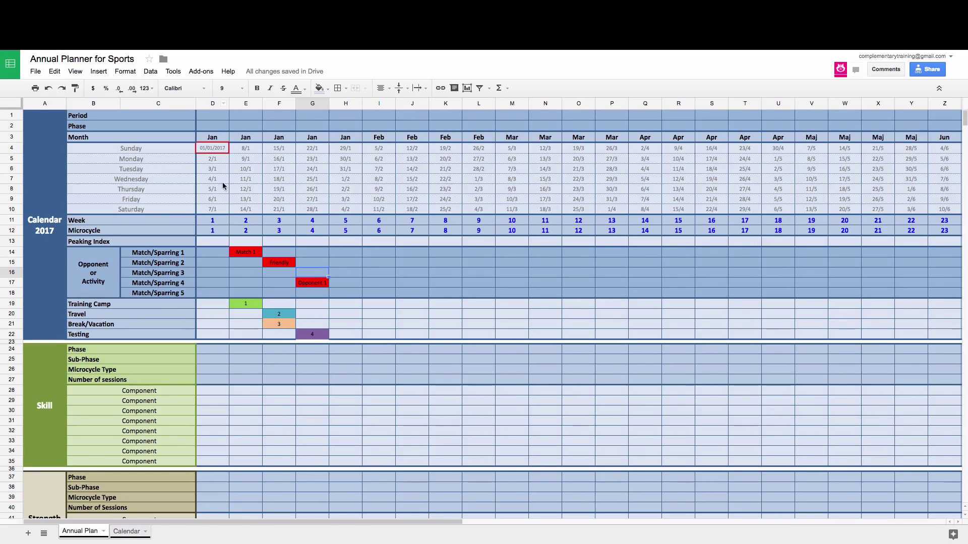
Step: Switch to the Calendar sheet and scroll through its weeks and back to the top
{"action": "left_click", "coordinate": [129, 533]}
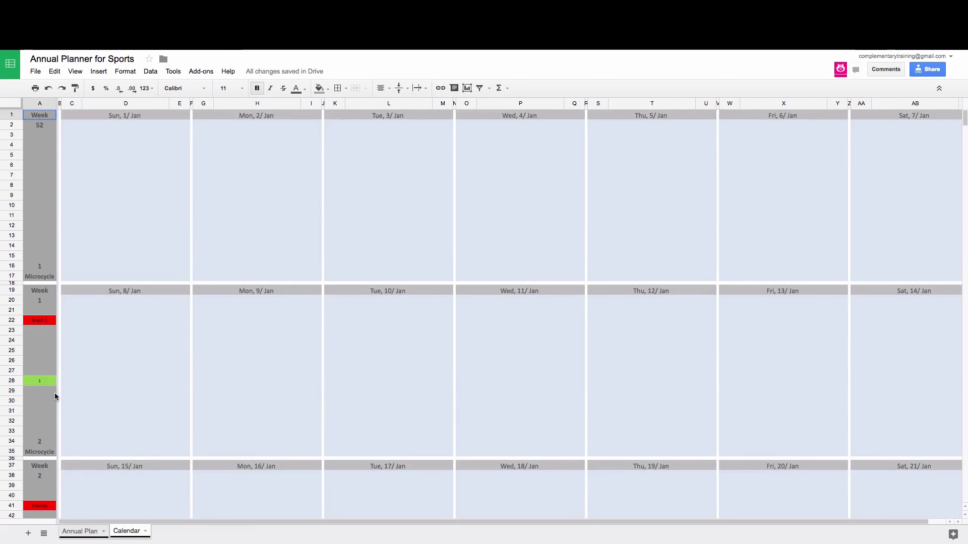
{"action": "scroll", "coordinate": [142, 321], "scroll_direction": "down", "scroll_amount": 2}
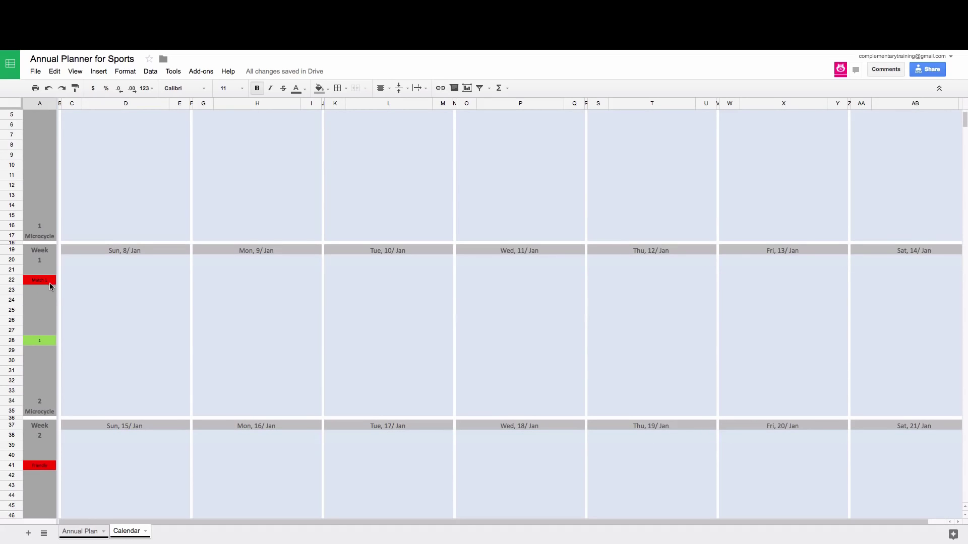
{"action": "scroll", "coordinate": [80, 321], "scroll_direction": "down", "scroll_amount": 5}
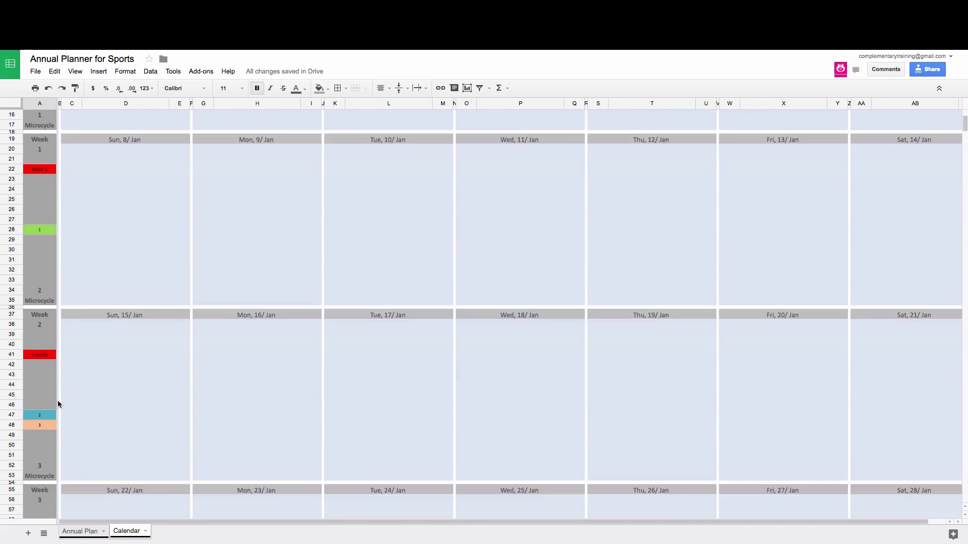
{"action": "scroll", "coordinate": [70, 393], "scroll_direction": "up", "scroll_amount": 5}
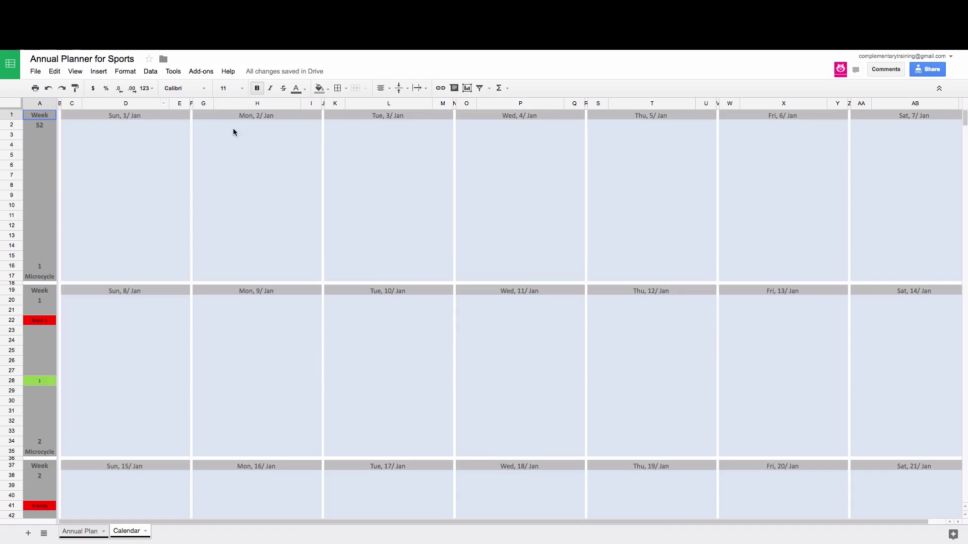
Step: In the Sun 1 Jan box, enter 10:0 in C4, Warmup in D4 and Main session in D5
{"action": "left_click", "coordinate": [127, 161]}
{"action": "left_click", "coordinate": [70, 145]}
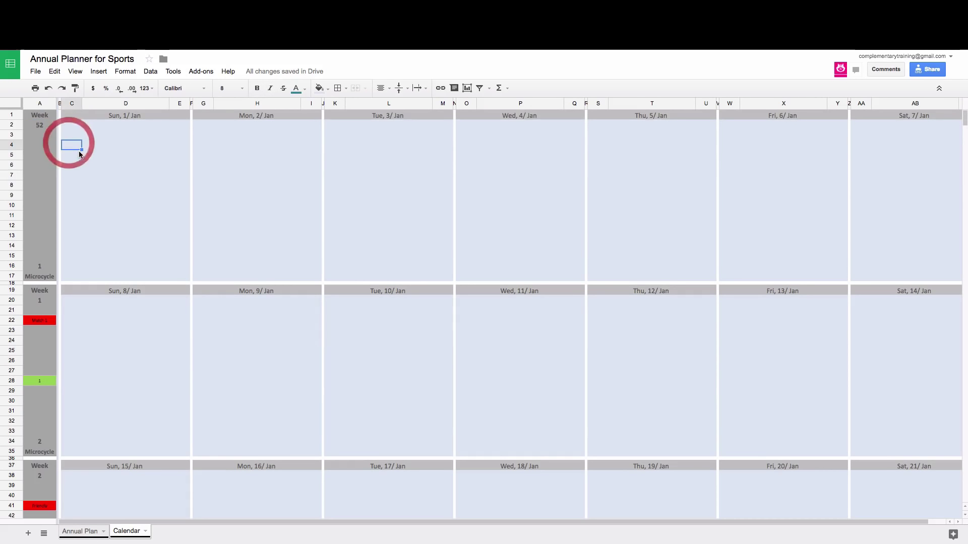
{"action": "type", "text": "10:0"}
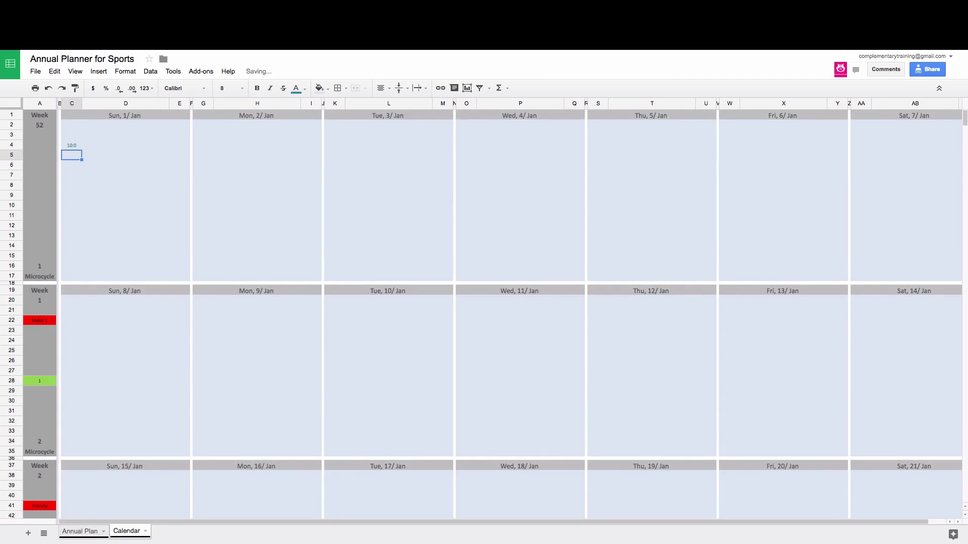
{"action": "key", "text": "Tab"}
{"action": "type", "text": "Warmup"}
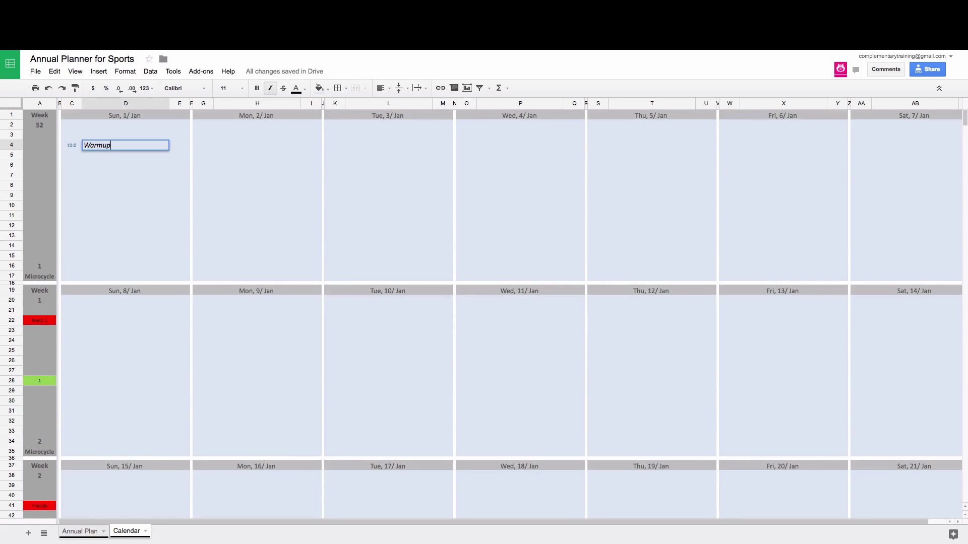
{"action": "key", "text": "Return"}
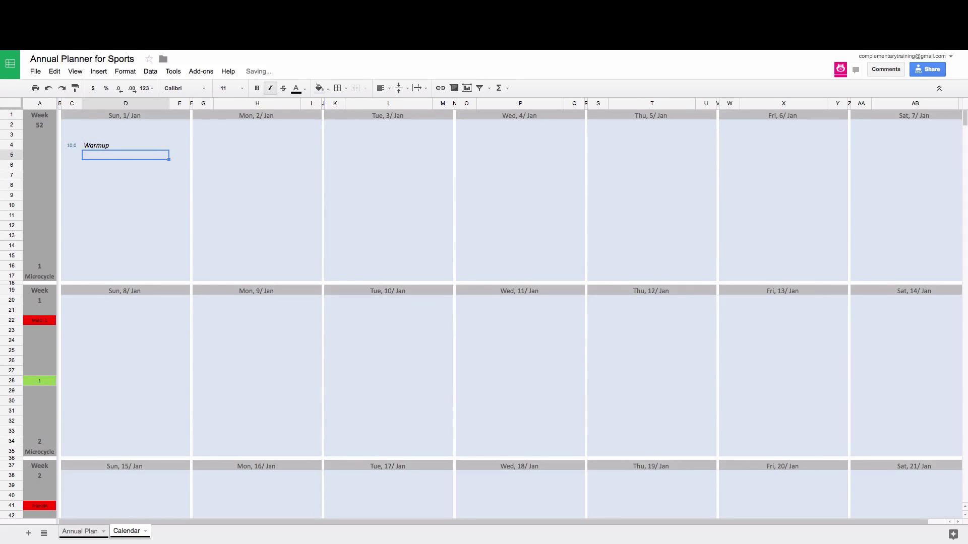
{"action": "type", "text": "Main session"}
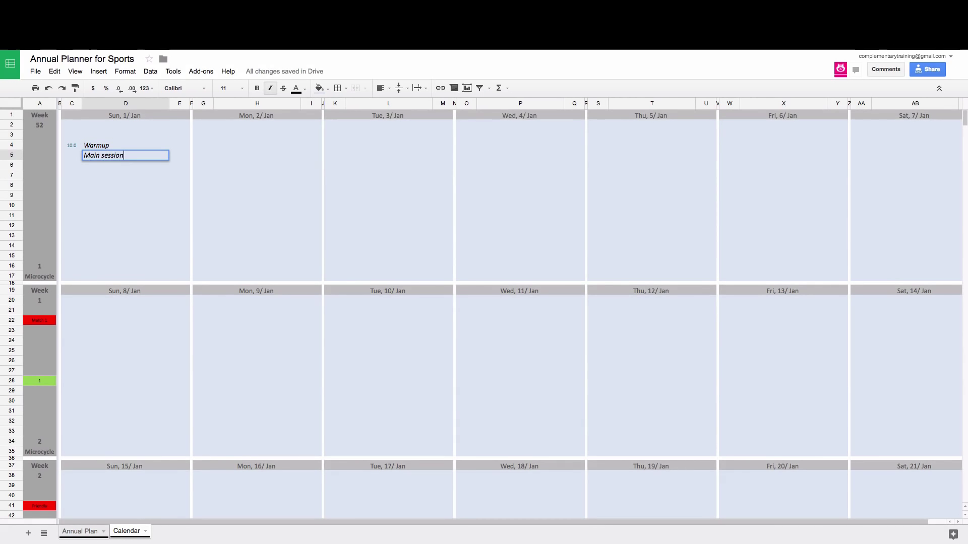
{"action": "key", "text": "Return"}
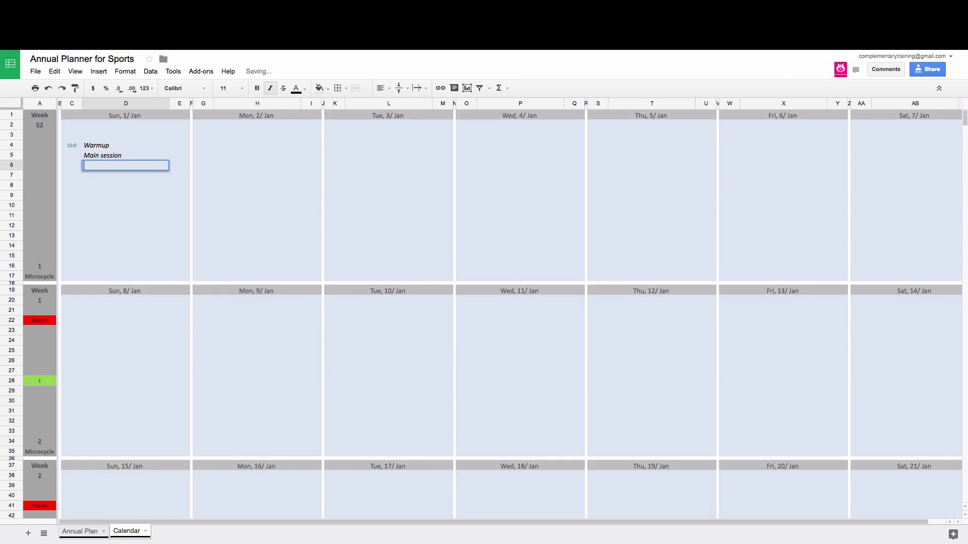
{"action": "left_click", "coordinate": [234, 175]}
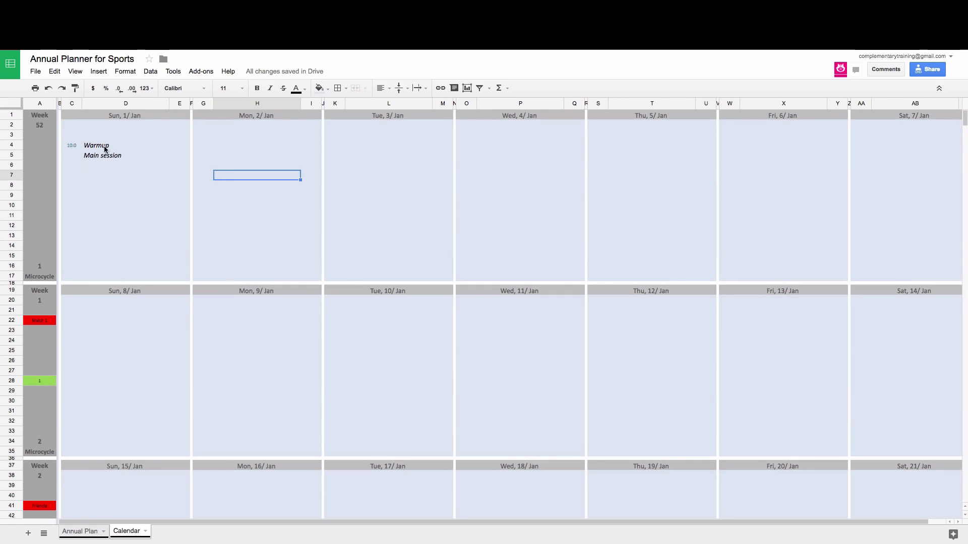
{"action": "scroll", "coordinate": [185, 256], "scroll_direction": "down", "scroll_amount": 8}
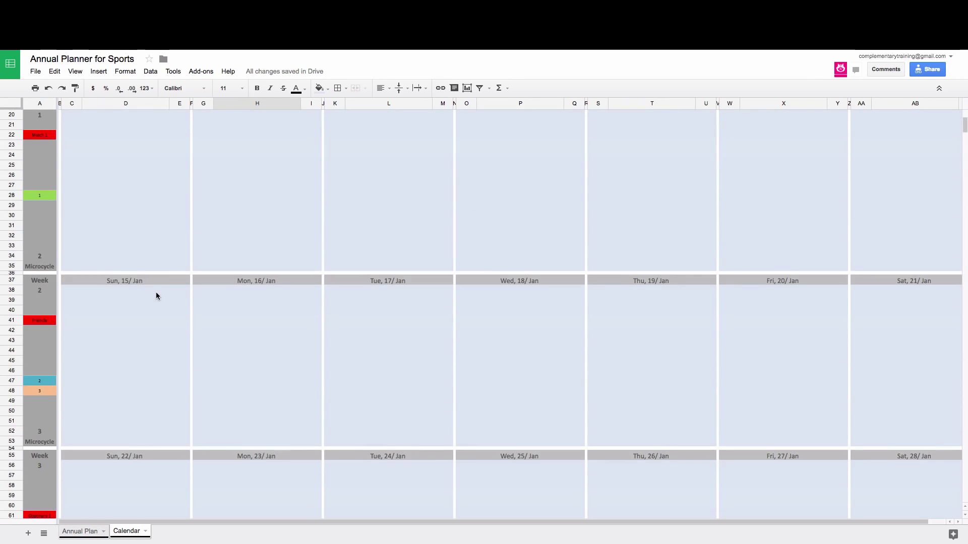
{"action": "scroll", "coordinate": [156, 292], "scroll_direction": "up", "scroll_amount": 8}
{"action": "scroll", "coordinate": [136, 351], "scroll_direction": "down", "scroll_amount": 1}
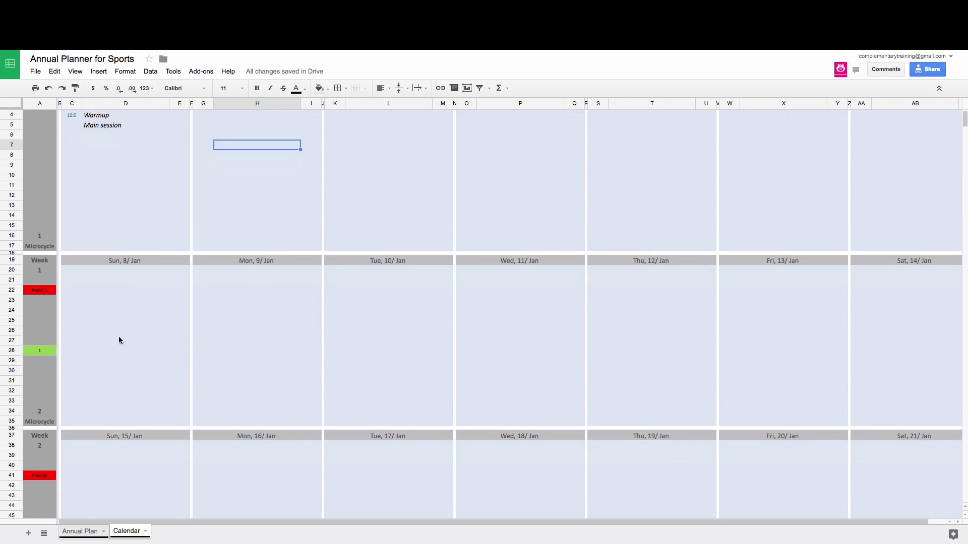
{"action": "scroll", "coordinate": [50, 362], "scroll_direction": "down", "scroll_amount": 7}
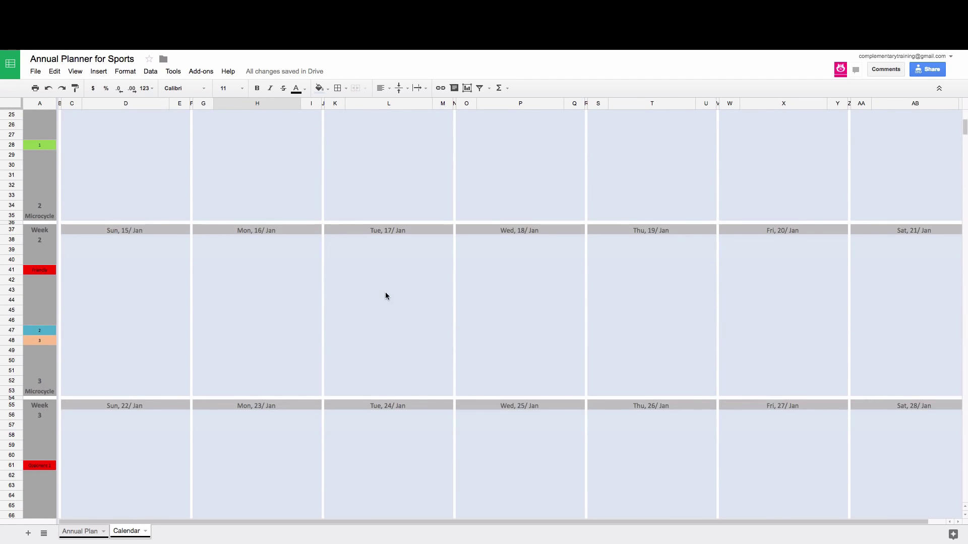
{"action": "left_click", "coordinate": [86, 526]}
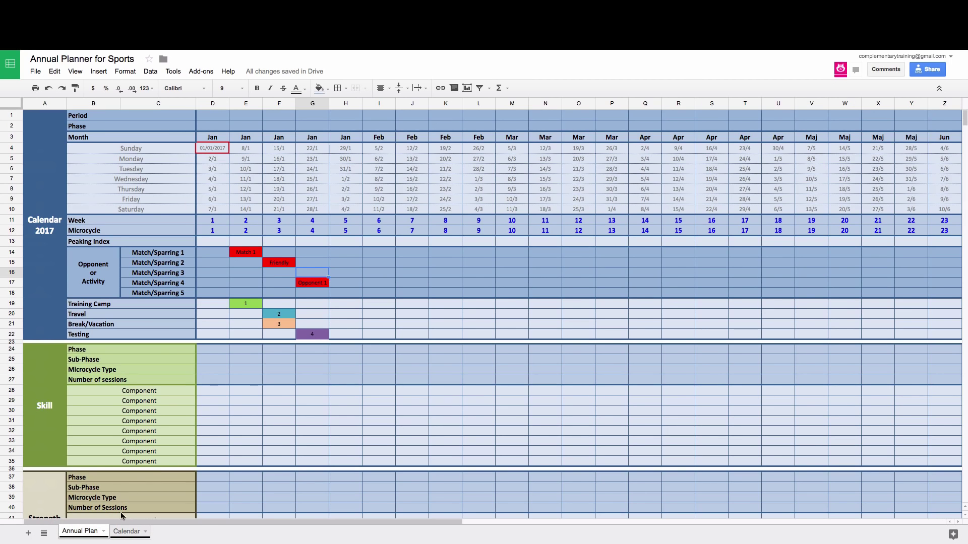
{"action": "left_click", "coordinate": [121, 531]}
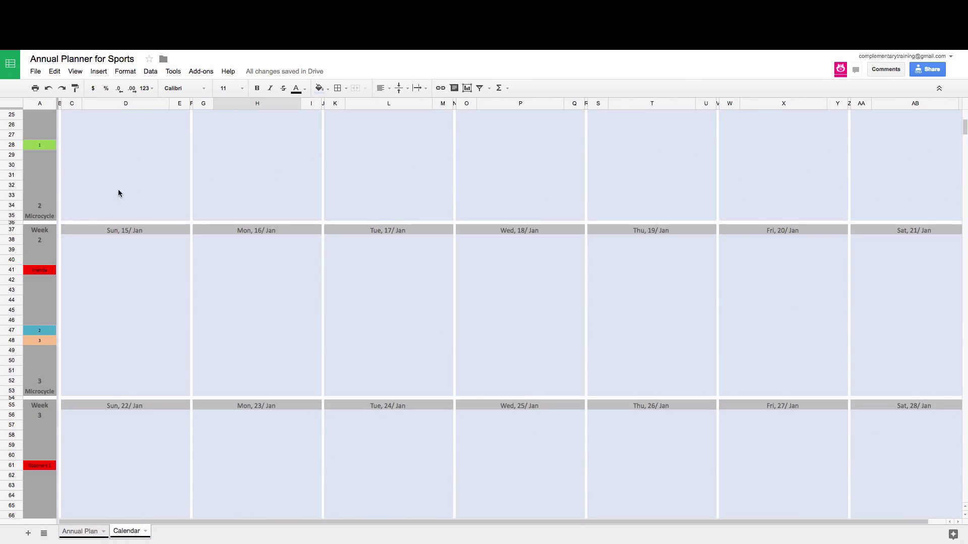
{"action": "left_click", "coordinate": [82, 529]}
{"action": "scroll", "coordinate": [231, 361], "scroll_direction": "down", "scroll_amount": 3}
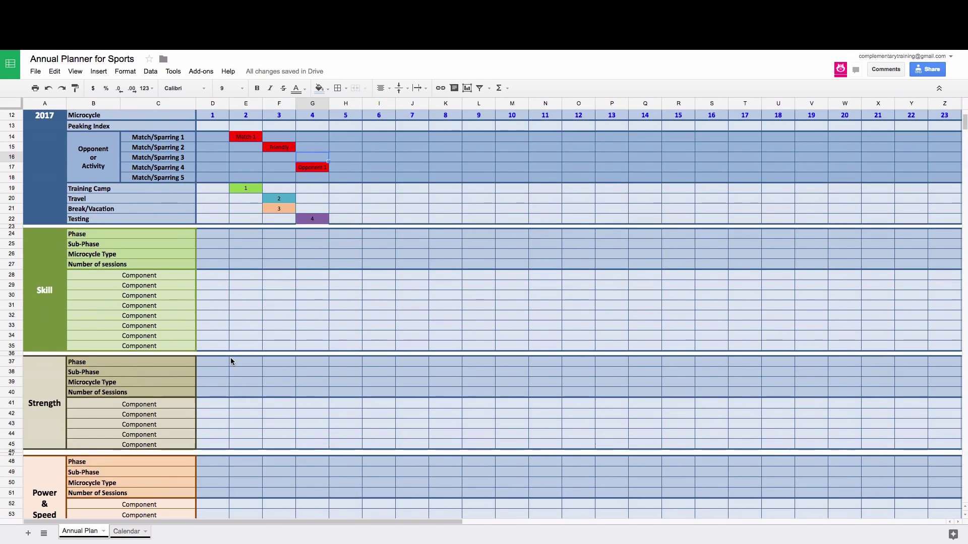
{"action": "scroll", "coordinate": [230, 357], "scroll_direction": "down", "scroll_amount": 2}
{"action": "scroll", "coordinate": [46, 241], "scroll_direction": "down", "scroll_amount": 4}
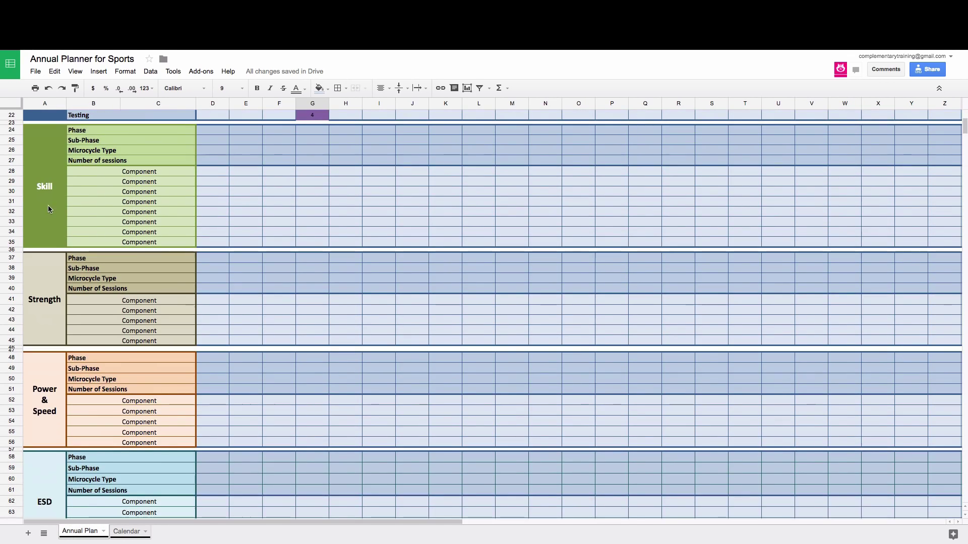
{"action": "scroll", "coordinate": [53, 222], "scroll_direction": "down", "scroll_amount": 2}
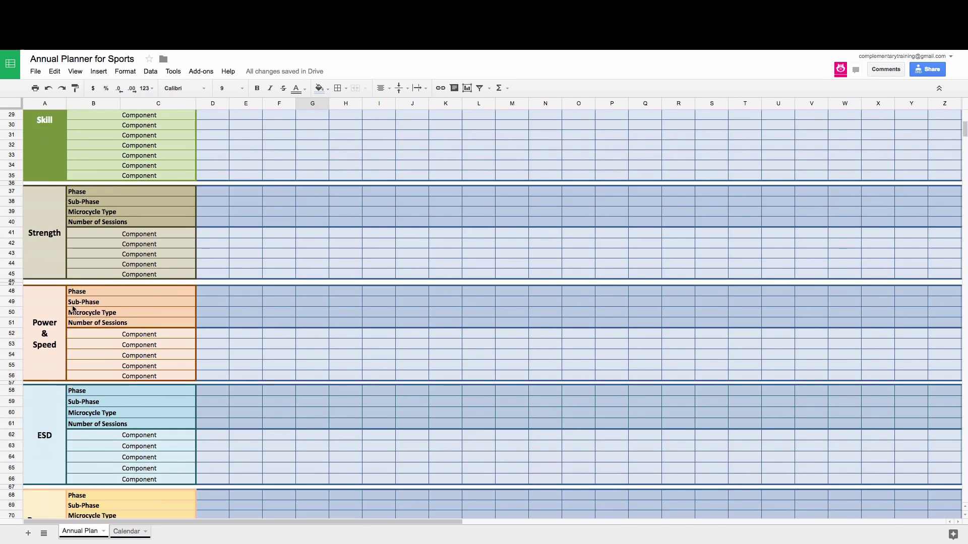
{"action": "scroll", "coordinate": [50, 288], "scroll_direction": "down", "scroll_amount": 5}
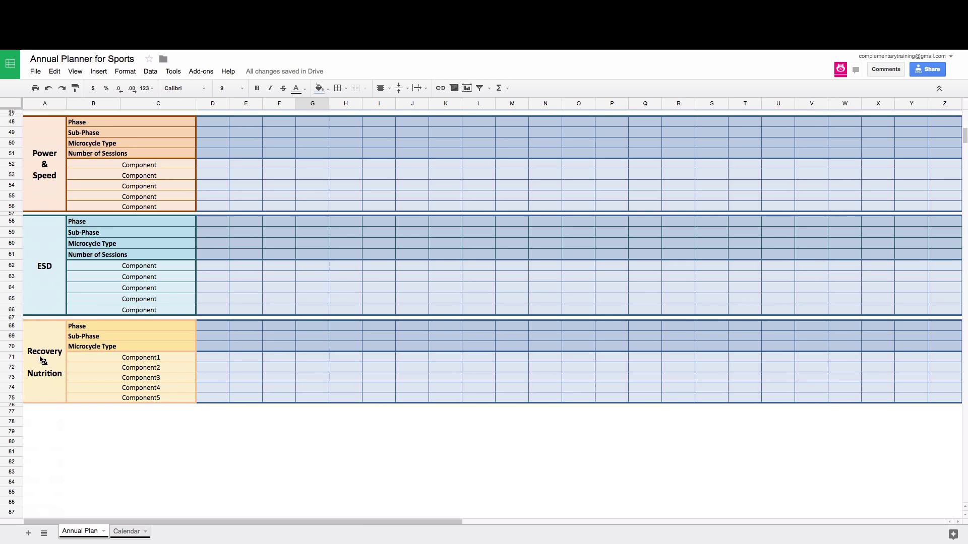
{"action": "scroll", "coordinate": [274, 349], "scroll_direction": "up", "scroll_amount": 10}
{"action": "scroll", "coordinate": [274, 349], "scroll_direction": "up", "scroll_amount": 2}
{"action": "scroll", "coordinate": [234, 342], "scroll_direction": "down", "scroll_amount": 2}
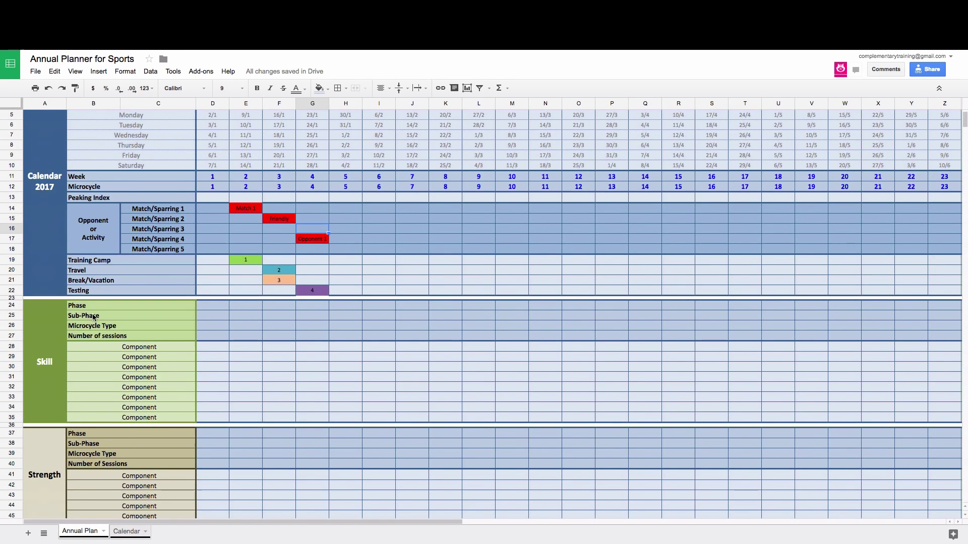
{"action": "scroll", "coordinate": [132, 324], "scroll_direction": "down", "scroll_amount": 2}
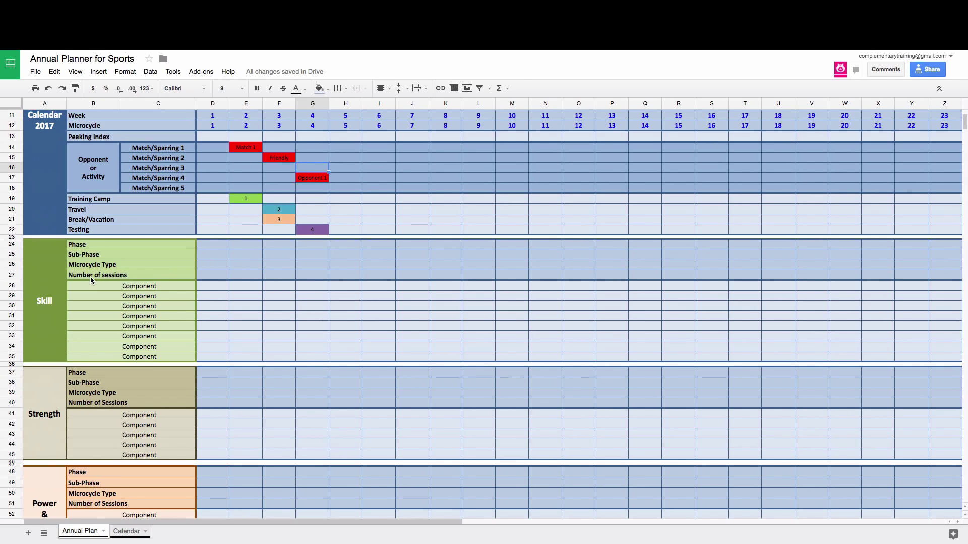
{"action": "scroll", "coordinate": [304, 371], "scroll_direction": "down", "scroll_amount": 5}
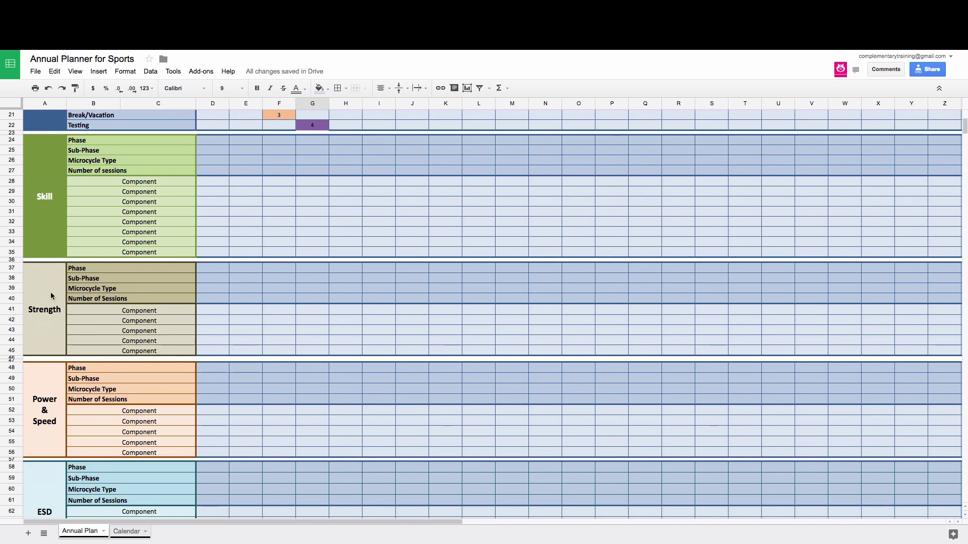
{"action": "scroll", "coordinate": [50, 286], "scroll_direction": "down", "scroll_amount": 3}
{"action": "scroll", "coordinate": [49, 285], "scroll_direction": "up", "scroll_amount": 10}
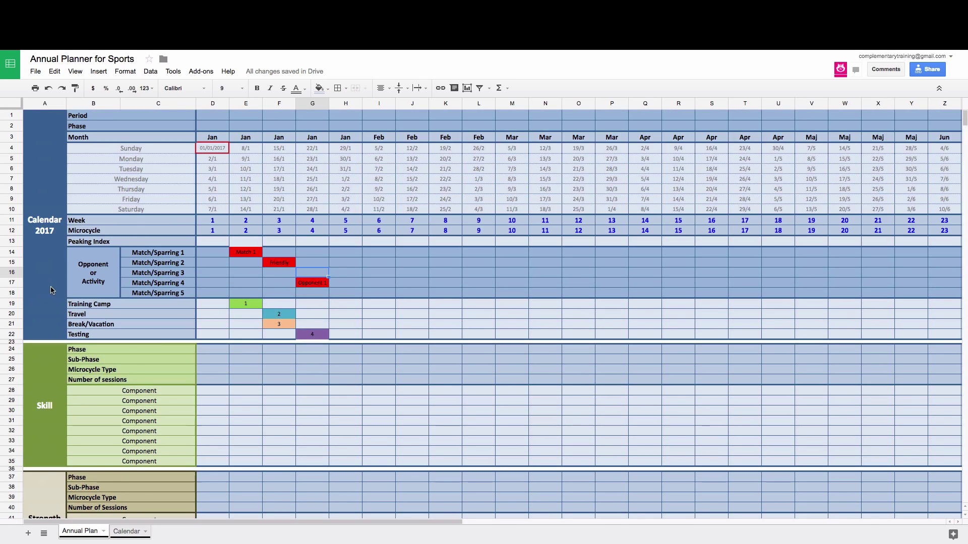
{"action": "scroll", "coordinate": [210, 368], "scroll_direction": "down", "scroll_amount": 3}
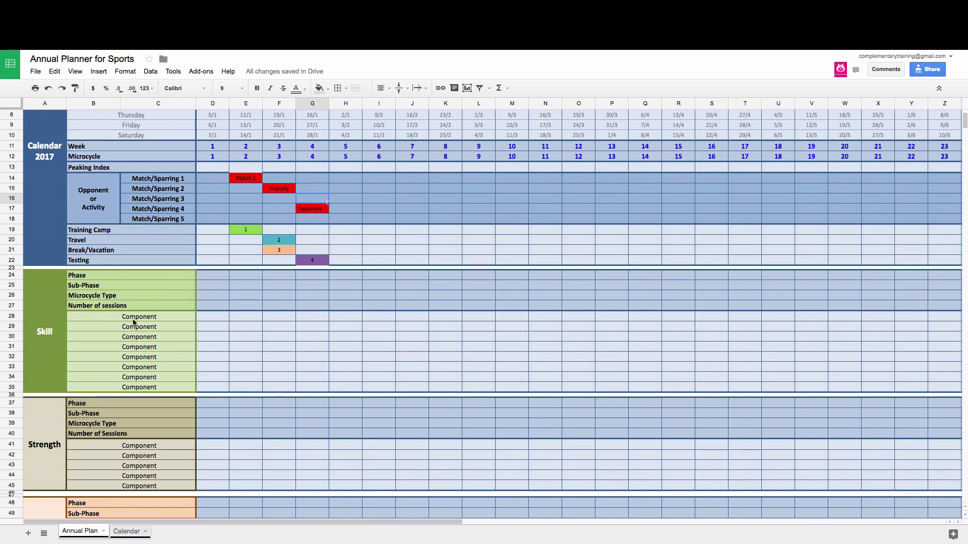
{"action": "left_click", "coordinate": [137, 320]}
{"action": "key", "text": "Down"}
{"action": "key", "text": "Down"}
{"action": "key", "text": "Down"}
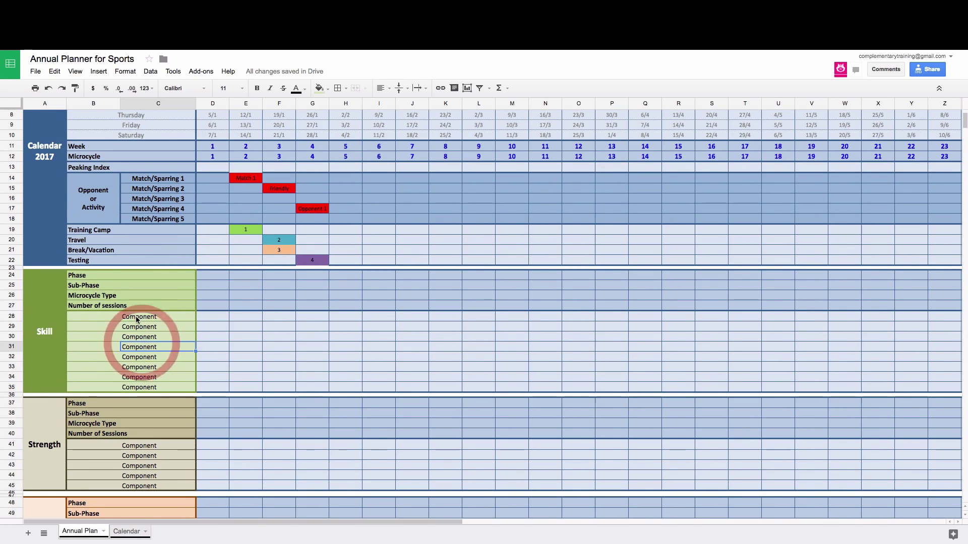
{"action": "left_click", "coordinate": [136, 317]}
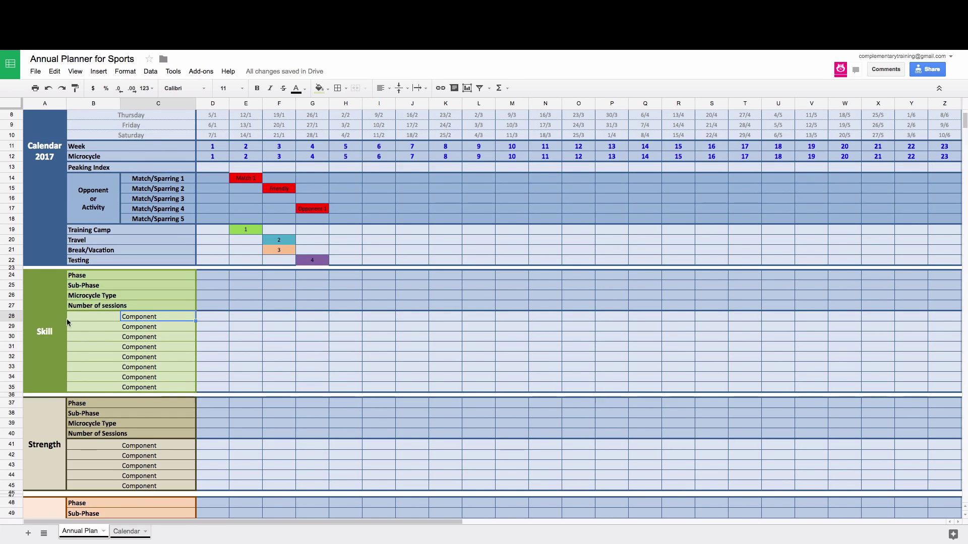
{"action": "left_click", "coordinate": [147, 321]}
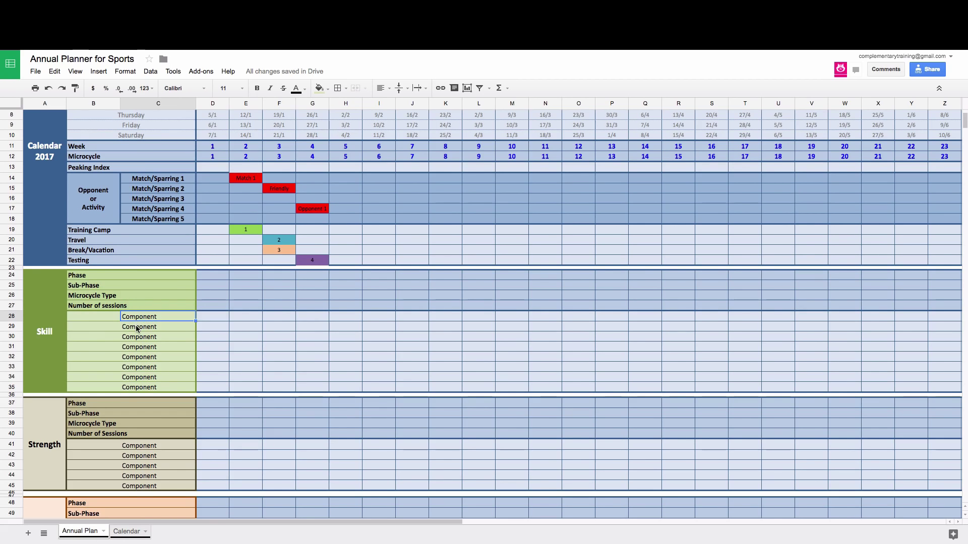
{"action": "left_click", "coordinate": [136, 327]}
{"action": "left_click", "coordinate": [136, 339]}
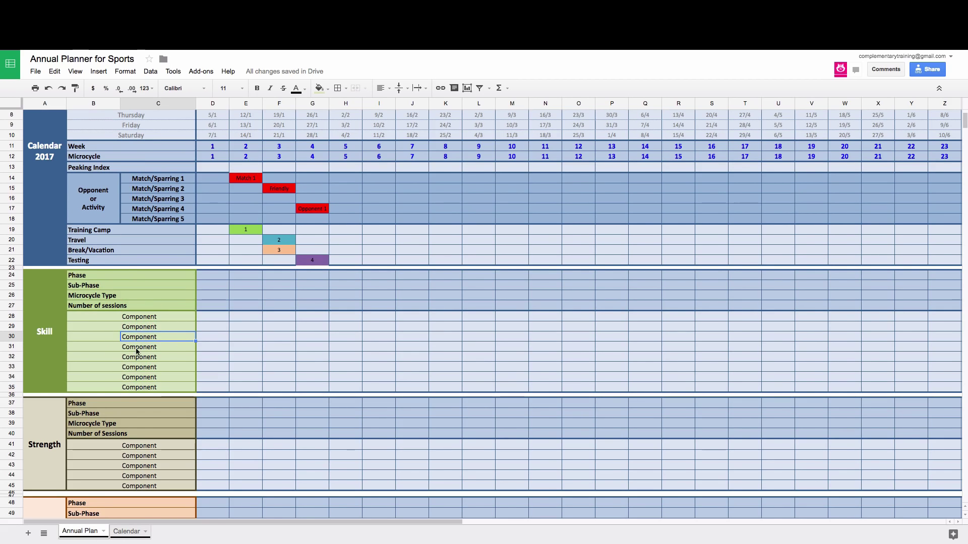
{"action": "left_click", "coordinate": [136, 349]}
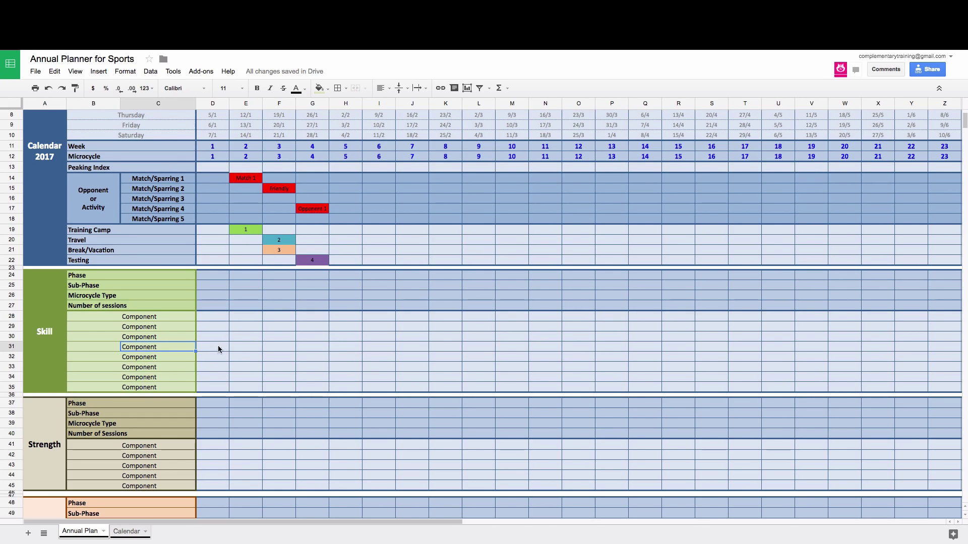
{"action": "left_click", "coordinate": [237, 316]}
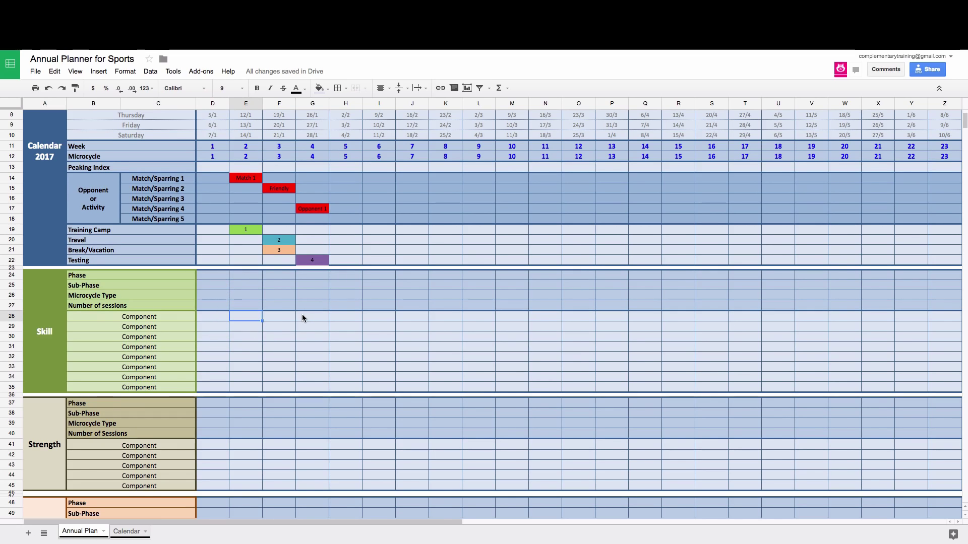
Step: Rename the first Skill Component label in C28 to Attacking
{"action": "left_click", "coordinate": [133, 318]}
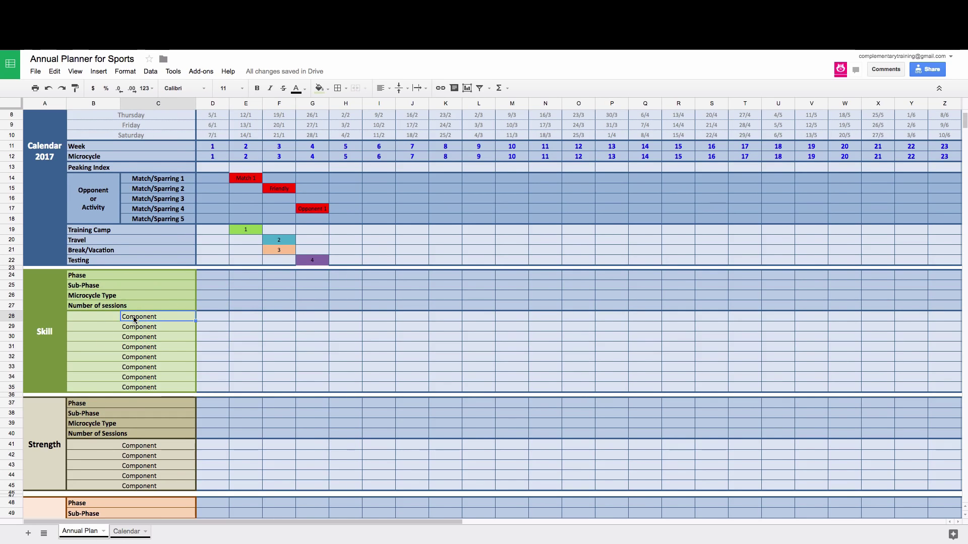
{"action": "type", "text": "Attack"}
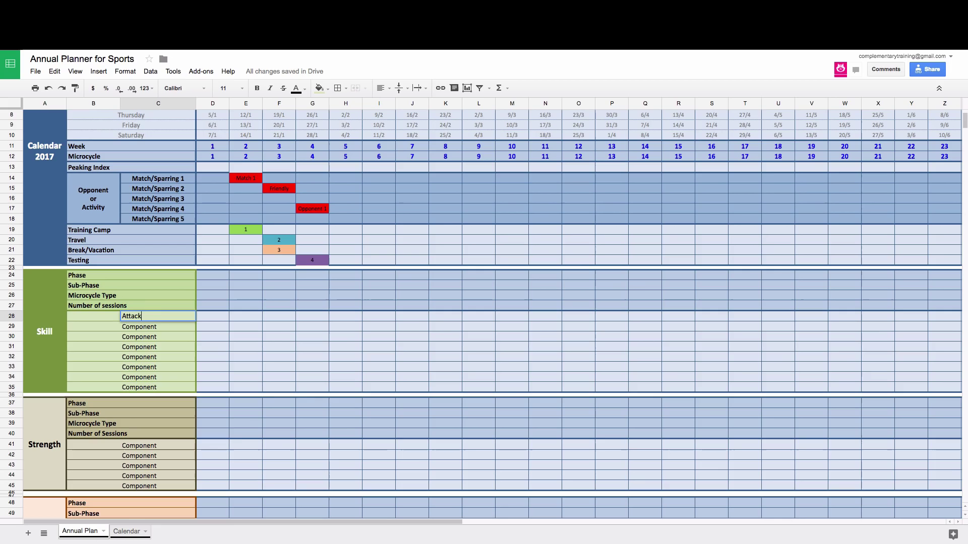
{"action": "type", "text": "ing"}
{"action": "key", "text": "Return"}
Step: Enter 'From the side' in E28 and fill it across to H28
{"action": "key", "text": "Up"}
{"action": "key", "text": "Right"}
{"action": "key", "text": "Right"}
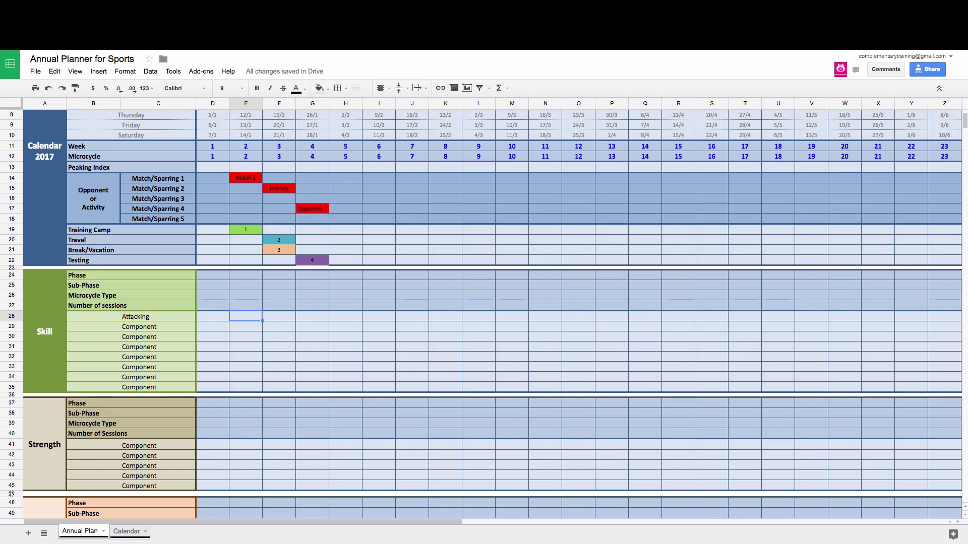
{"action": "type", "text": "From the side"}
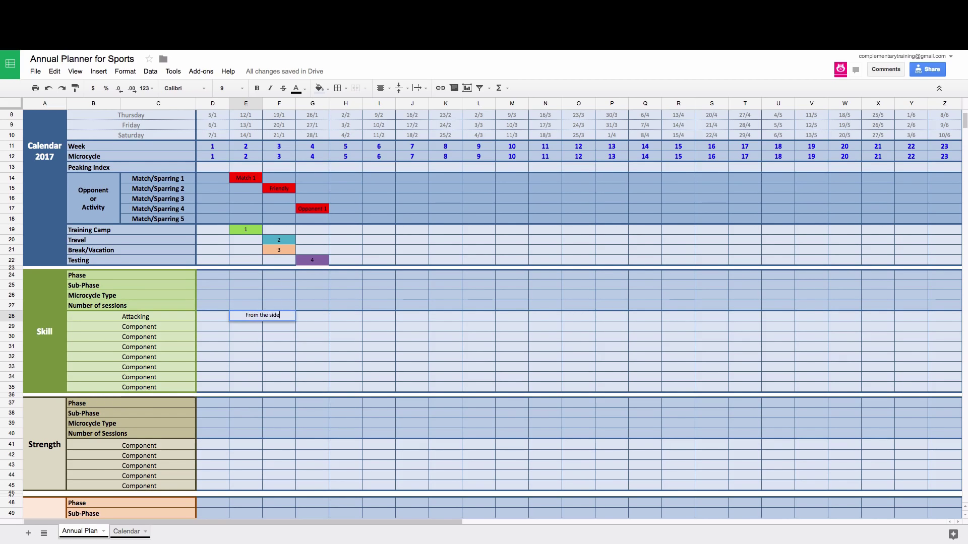
{"action": "key", "text": "Return"}
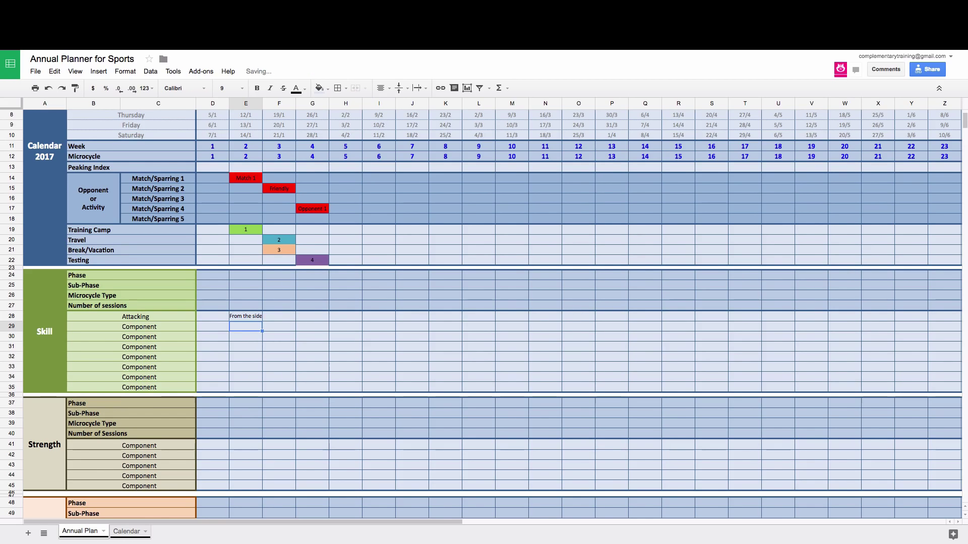
{"action": "left_click", "coordinate": [254, 318]}
{"action": "left_click_drag", "start_coordinate": [263, 321], "coordinate": [346, 320]}
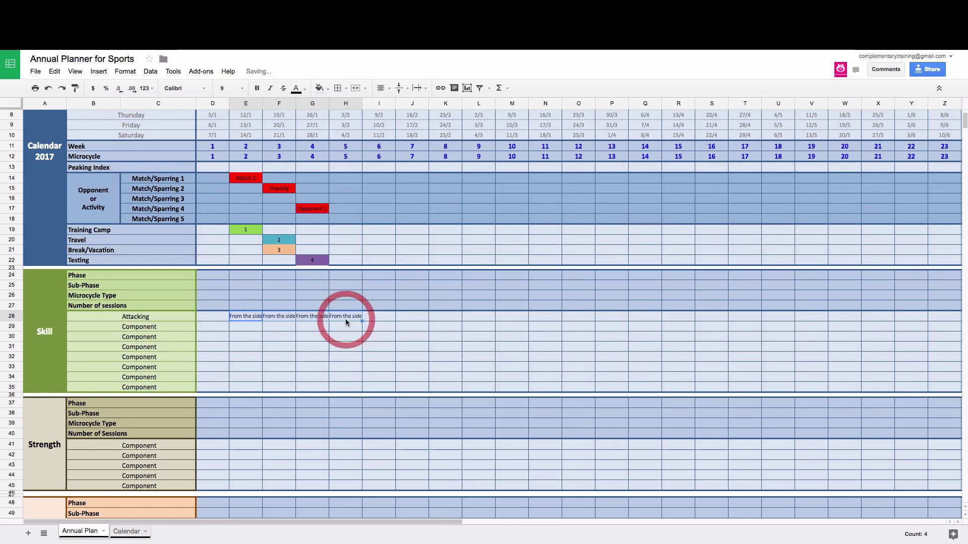
Step: Merge E28:H28 into one cell, keeping only the top-left value
{"action": "left_click", "coordinate": [355, 88]}
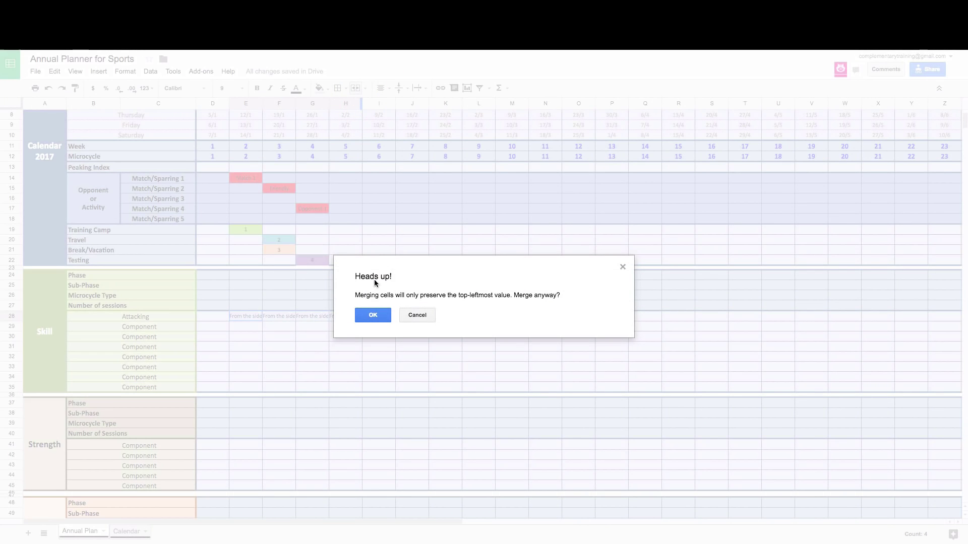
{"action": "left_click", "coordinate": [374, 314]}
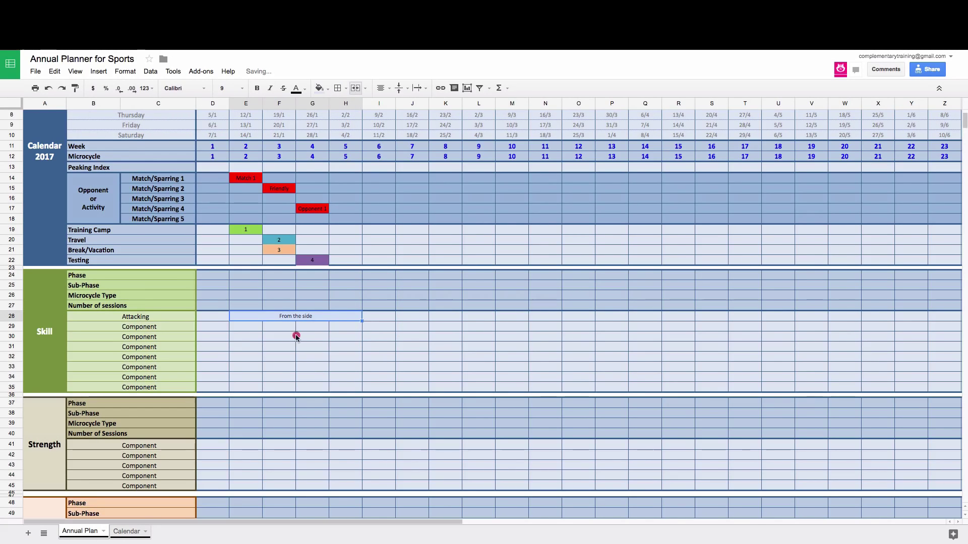
{"action": "left_click", "coordinate": [296, 337]}
Step: Fill the merged From the side block with red
{"action": "left_click", "coordinate": [277, 315]}
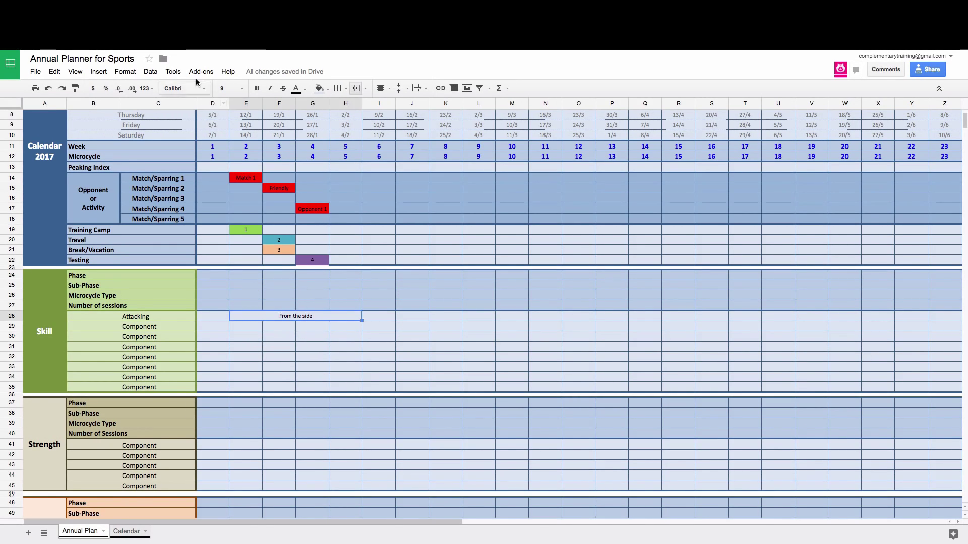
{"action": "left_click", "coordinate": [319, 88]}
{"action": "left_click", "coordinate": [333, 135]}
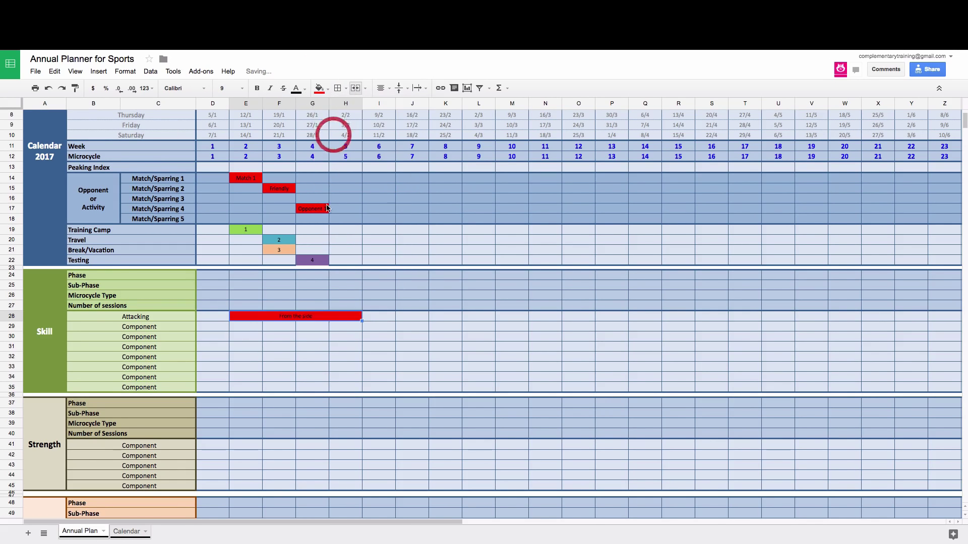
{"action": "left_click", "coordinate": [309, 358]}
{"action": "scroll", "coordinate": [271, 283], "scroll_direction": "down", "scroll_amount": 1}
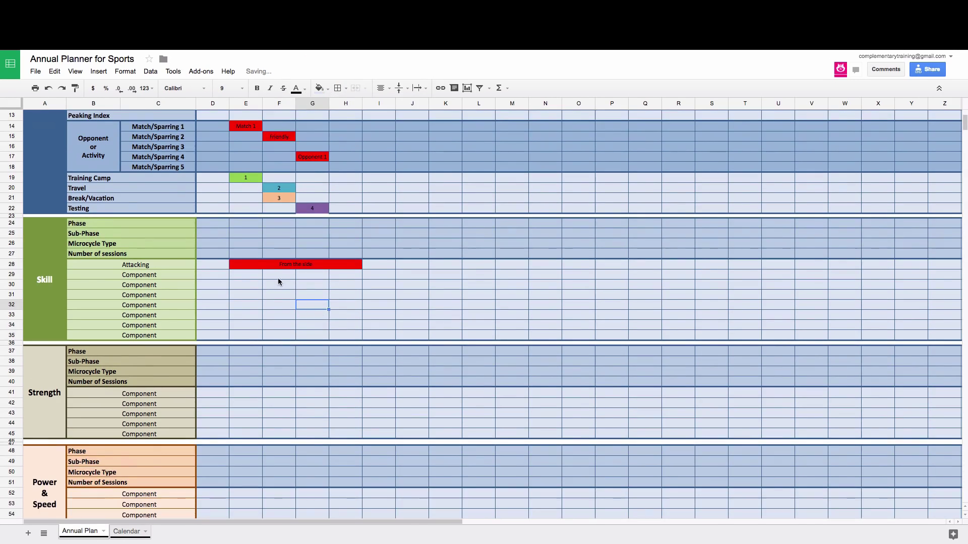
{"action": "scroll", "coordinate": [279, 282], "scroll_direction": "up", "scroll_amount": 3}
{"action": "scroll", "coordinate": [303, 356], "scroll_direction": "down", "scroll_amount": 2}
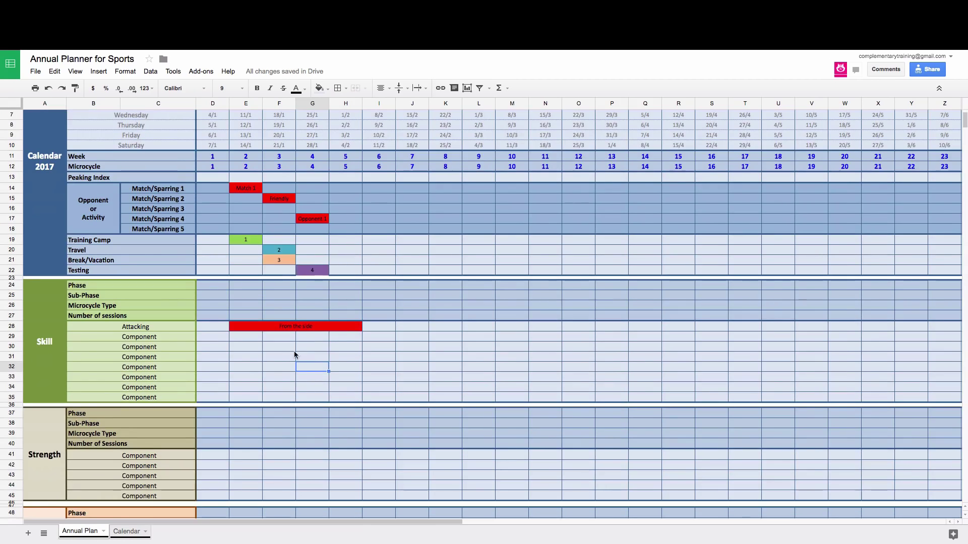
{"action": "scroll", "coordinate": [144, 337], "scroll_direction": "down", "scroll_amount": 4}
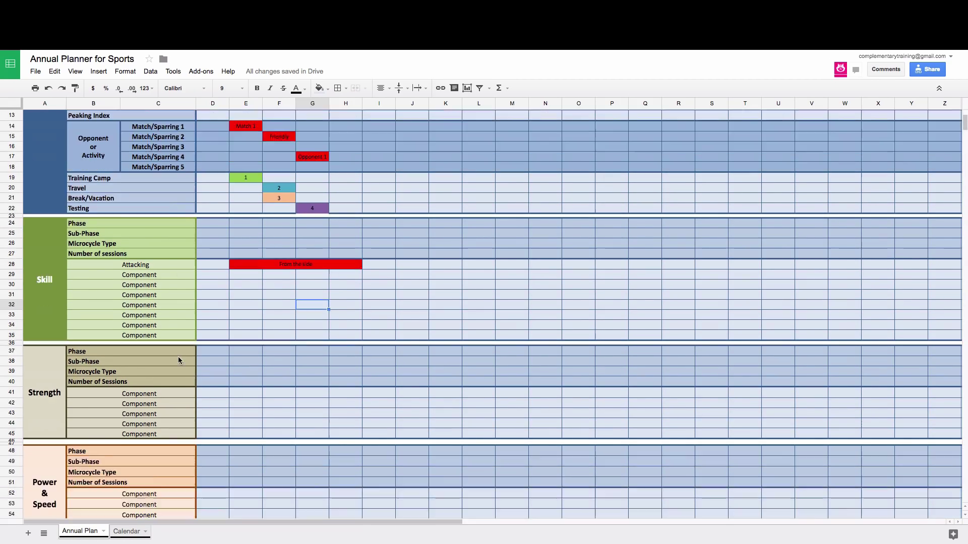
{"action": "left_click", "coordinate": [143, 344]}
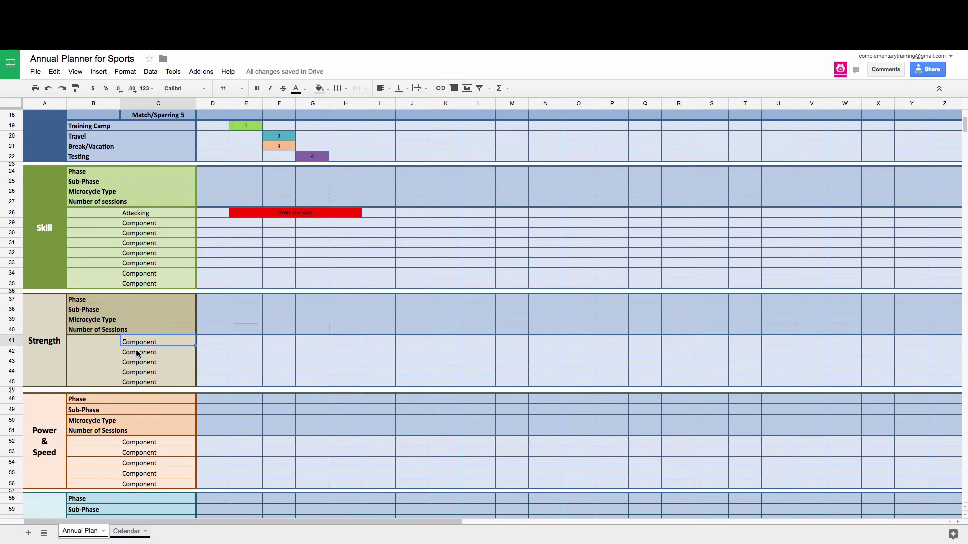
{"action": "left_click", "coordinate": [136, 346]}
{"action": "left_click", "coordinate": [137, 344]}
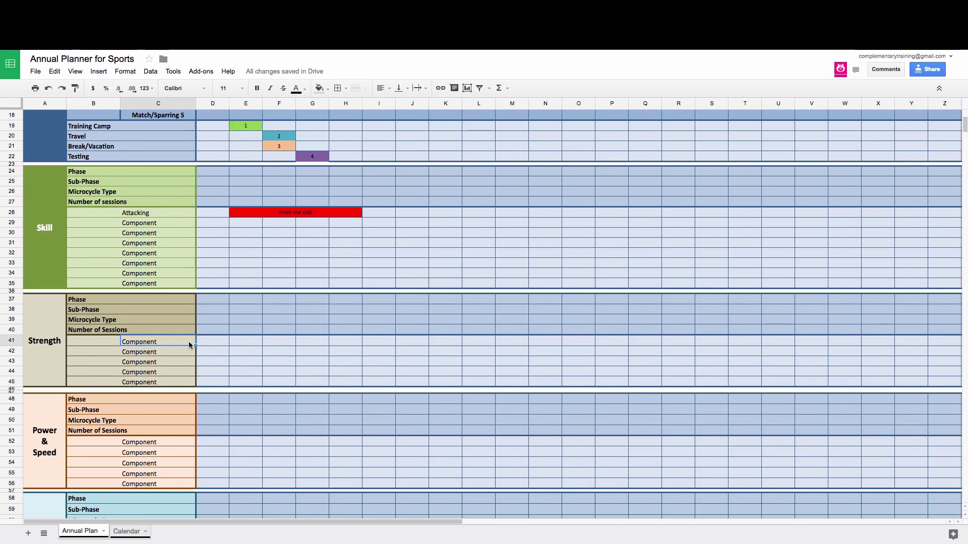
{"action": "left_click", "coordinate": [145, 351]}
{"action": "left_click", "coordinate": [142, 342]}
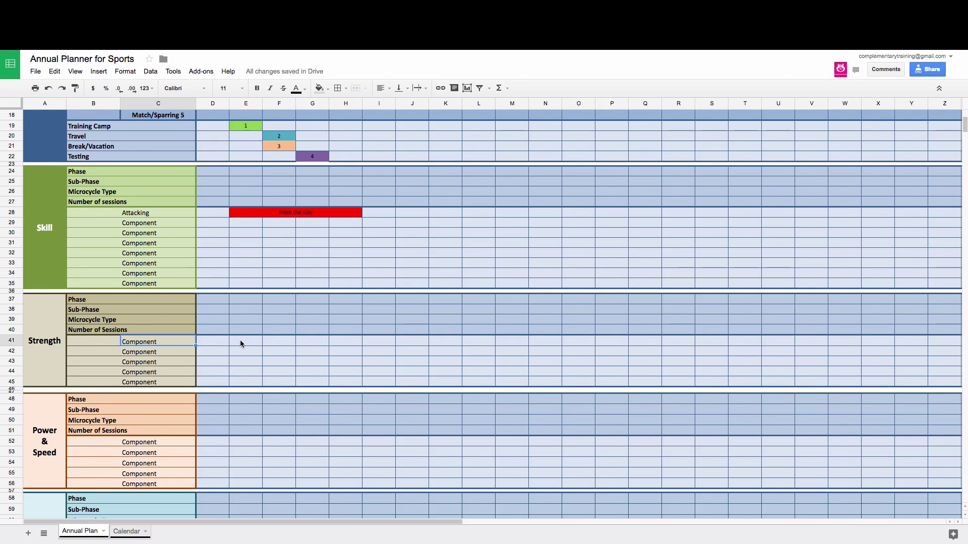
{"action": "left_click", "coordinate": [154, 353]}
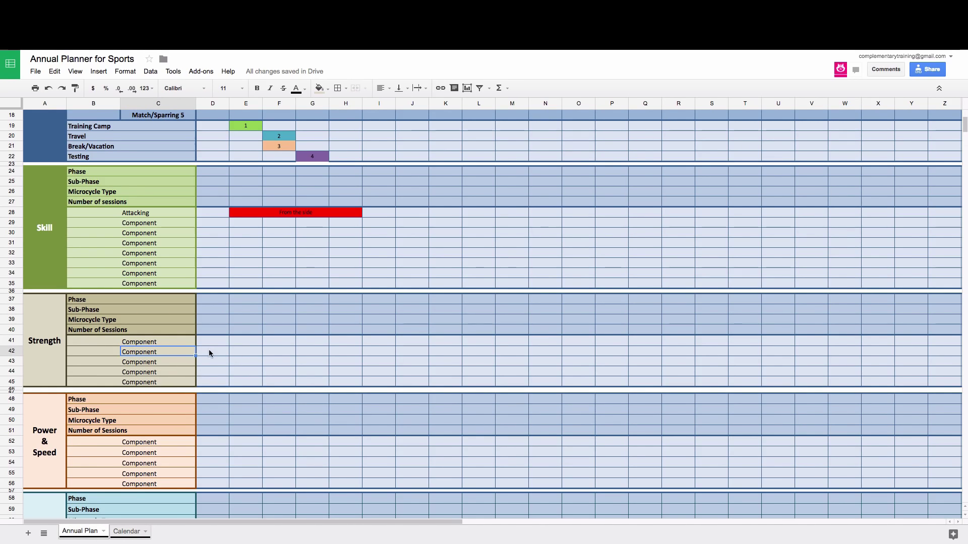
{"action": "left_click", "coordinate": [153, 344]}
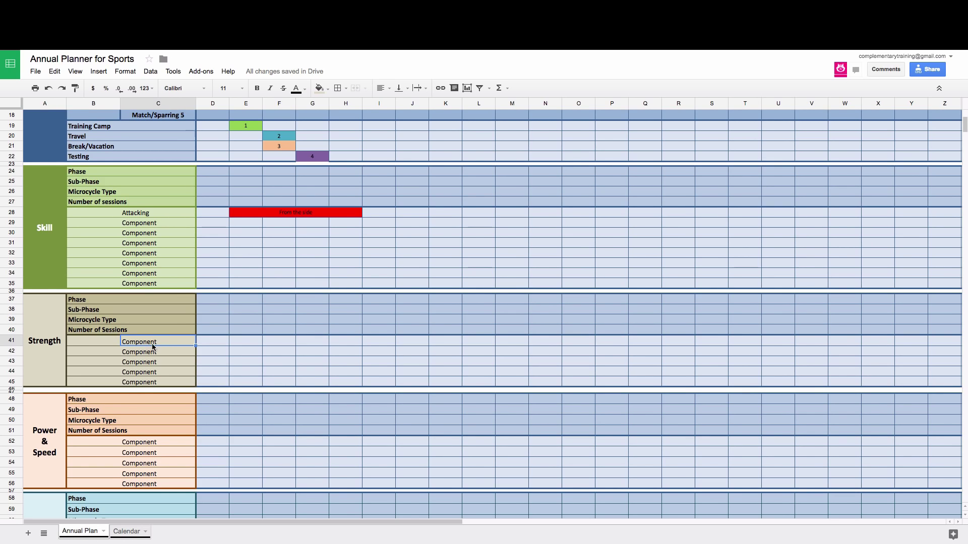
{"action": "scroll", "coordinate": [153, 346], "scroll_direction": "up", "scroll_amount": 6}
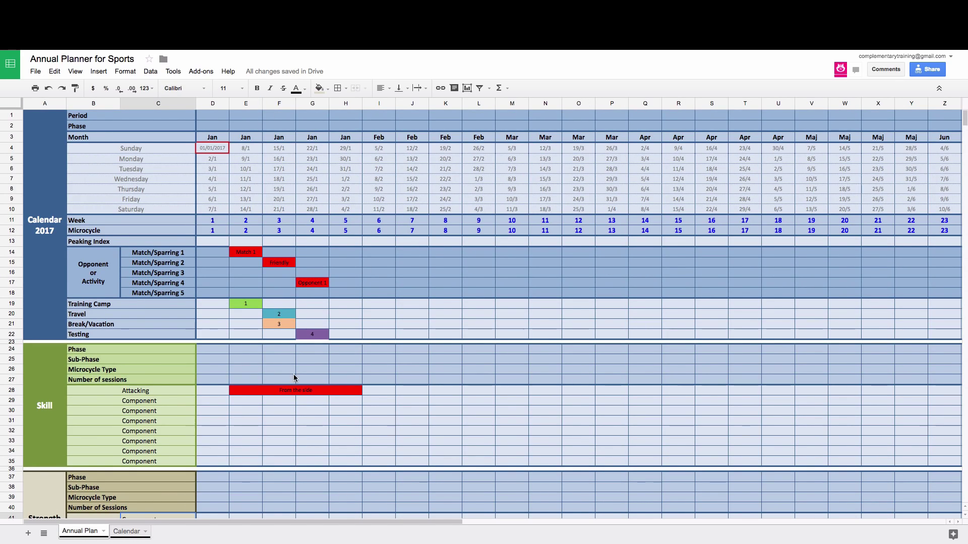
{"action": "scroll", "coordinate": [293, 374], "scroll_direction": "down", "scroll_amount": 5}
{"action": "scroll", "coordinate": [295, 374], "scroll_direction": "down", "scroll_amount": 3}
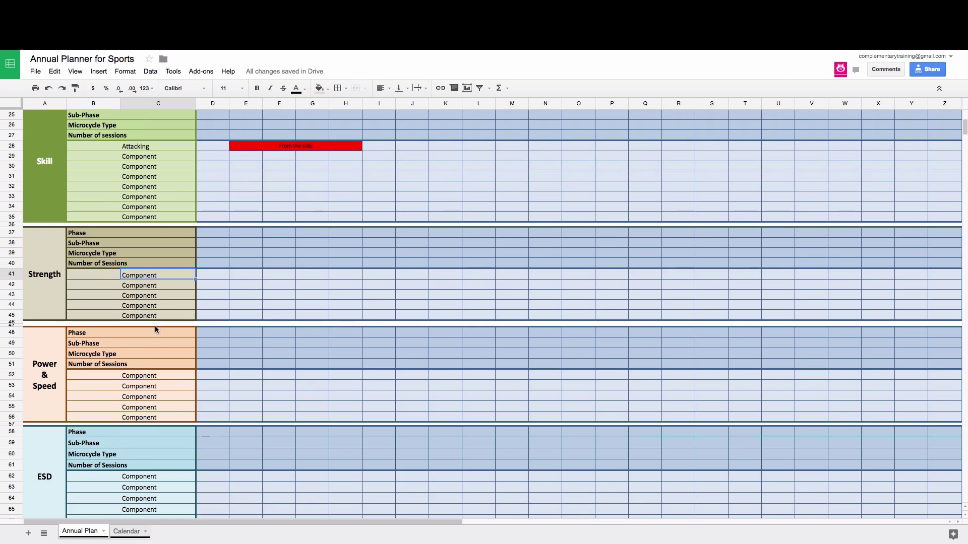
{"action": "scroll", "coordinate": [155, 325], "scroll_direction": "down", "scroll_amount": 9}
{"action": "scroll", "coordinate": [155, 327], "scroll_direction": "up", "scroll_amount": 17}
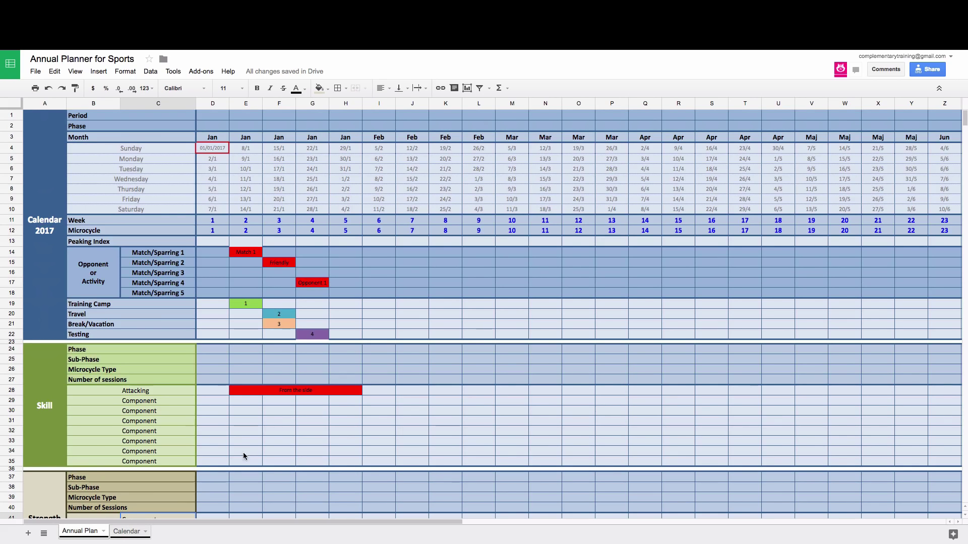
Step: Insert the note 'Some note' on the merged From the side block and check it displays
{"action": "left_click", "coordinate": [295, 390]}
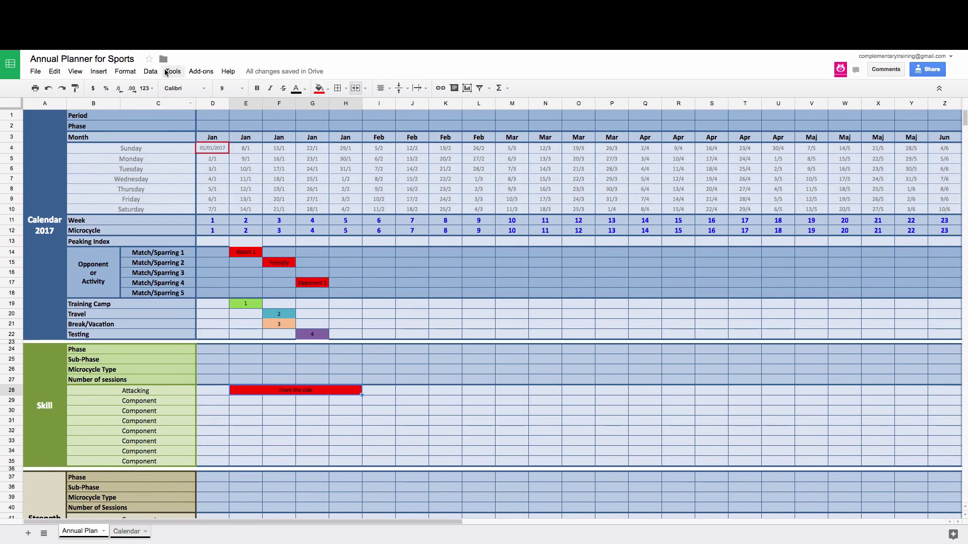
{"action": "right_click", "coordinate": [323, 391]}
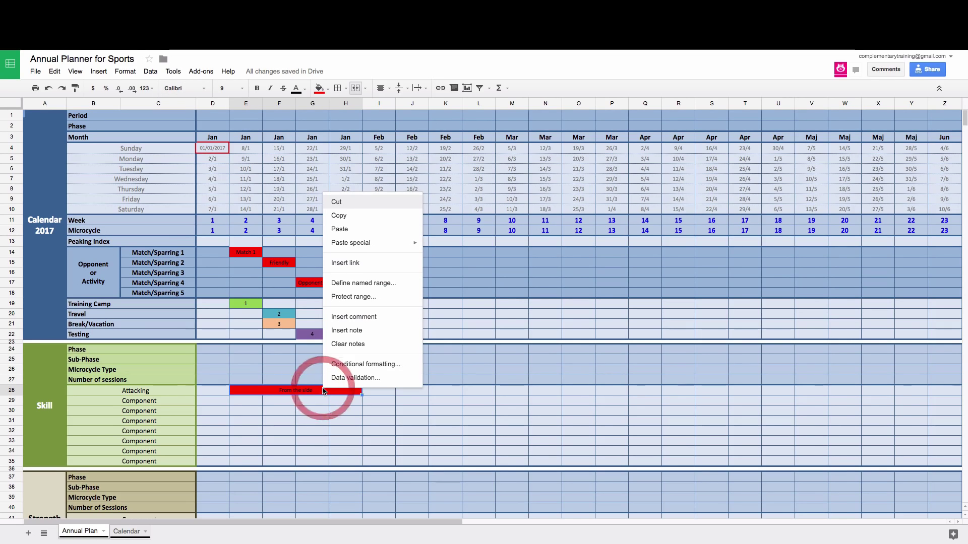
{"action": "left_click", "coordinate": [357, 330]}
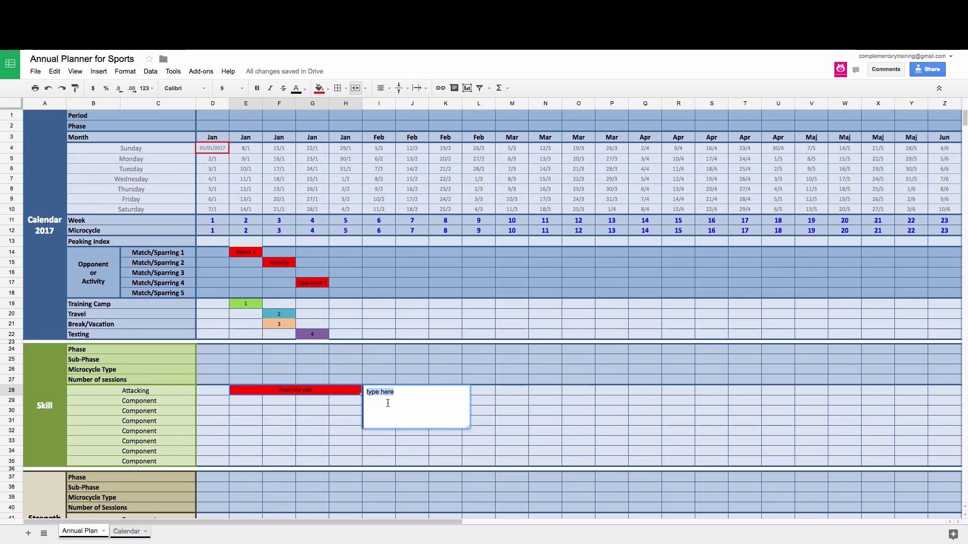
{"action": "type", "text": "Some "}
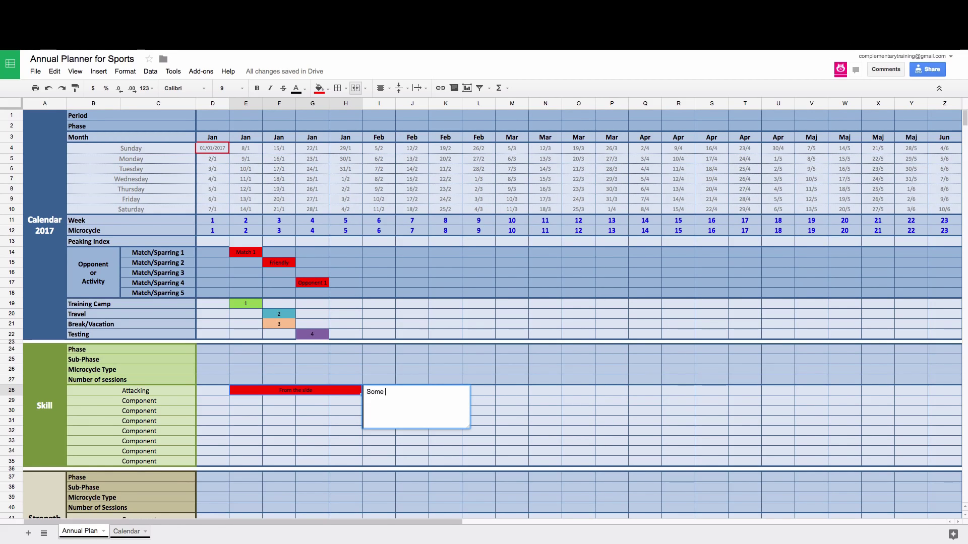
{"action": "type", "text": "note"}
{"action": "key", "text": "Return"}
{"action": "left_click", "coordinate": [427, 371]}
{"action": "left_click", "coordinate": [304, 392]}
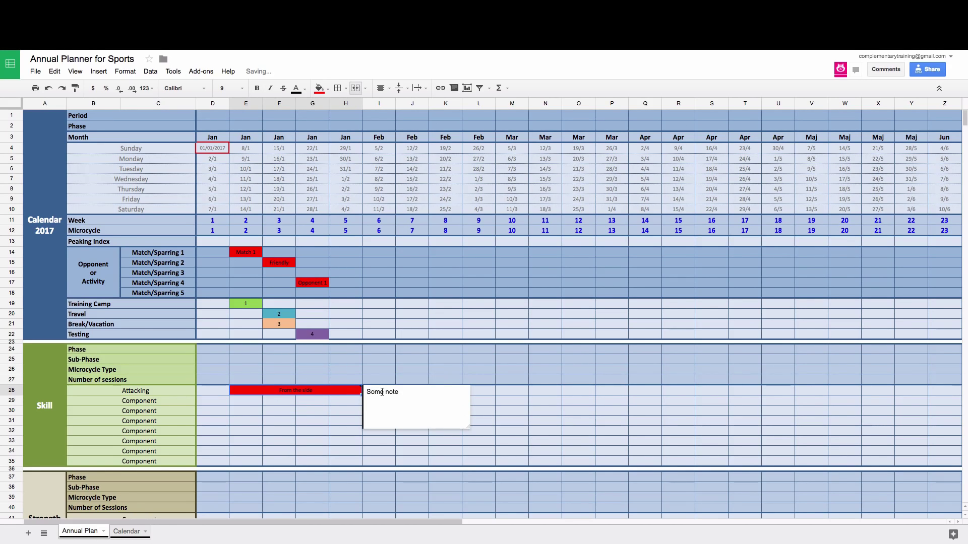
{"action": "left_click", "coordinate": [348, 362]}
{"action": "left_click", "coordinate": [311, 393]}
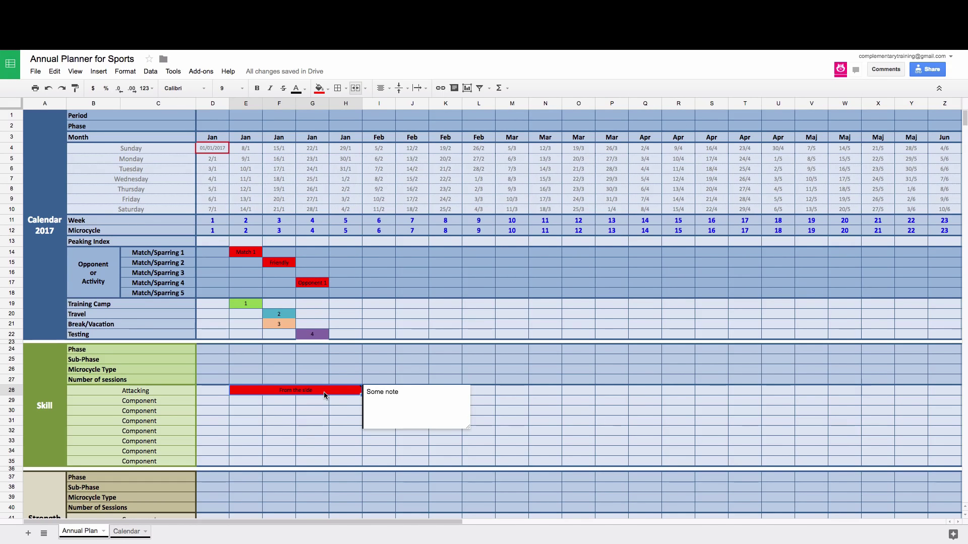
{"action": "left_click", "coordinate": [322, 432]}
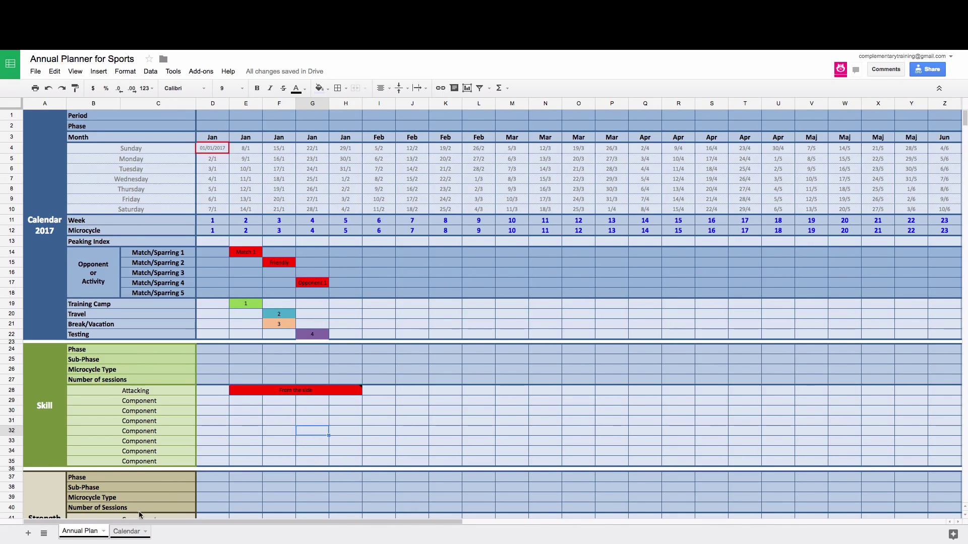
{"action": "left_click", "coordinate": [128, 531]}
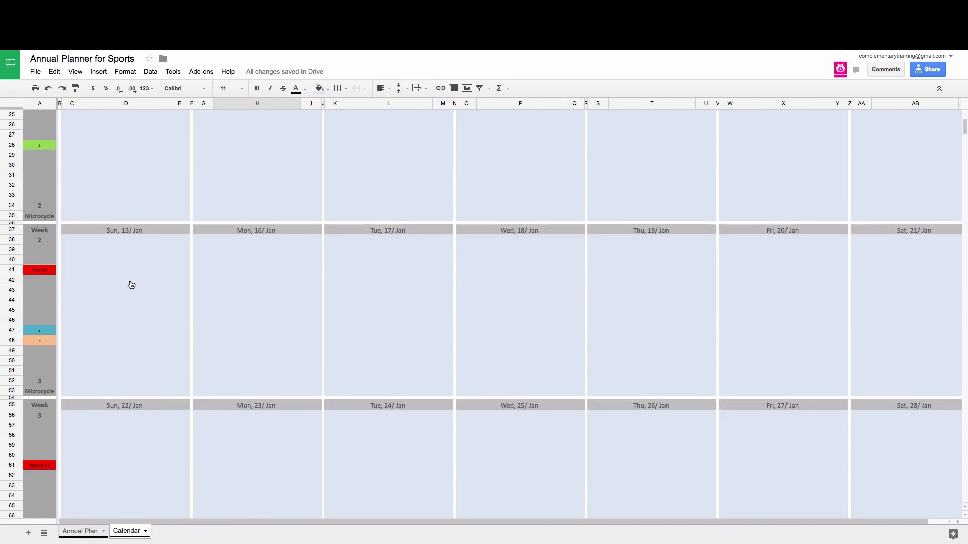
{"action": "left_click", "coordinate": [82, 531]}
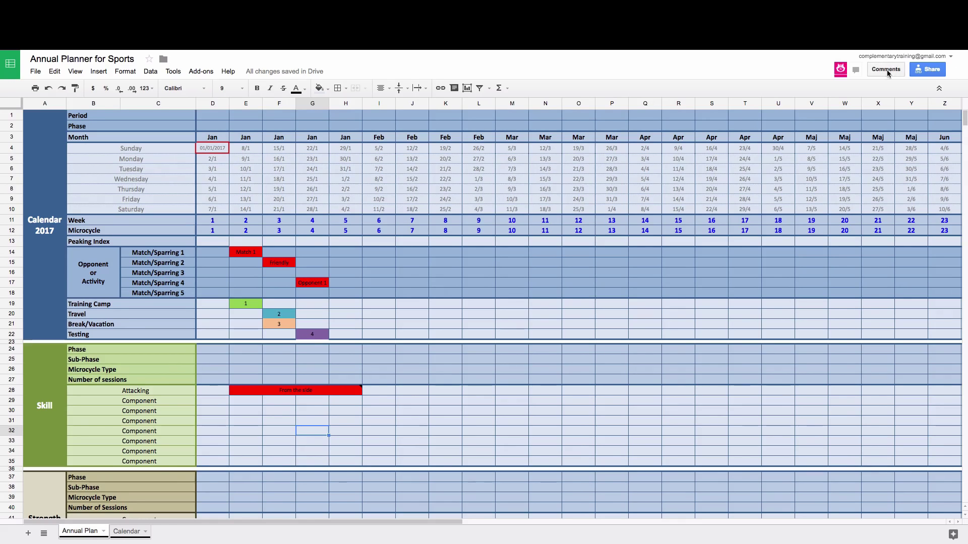
Step: Change link sharing to 'Anyone with the link can edit' and confirm
{"action": "left_click", "coordinate": [937, 73]}
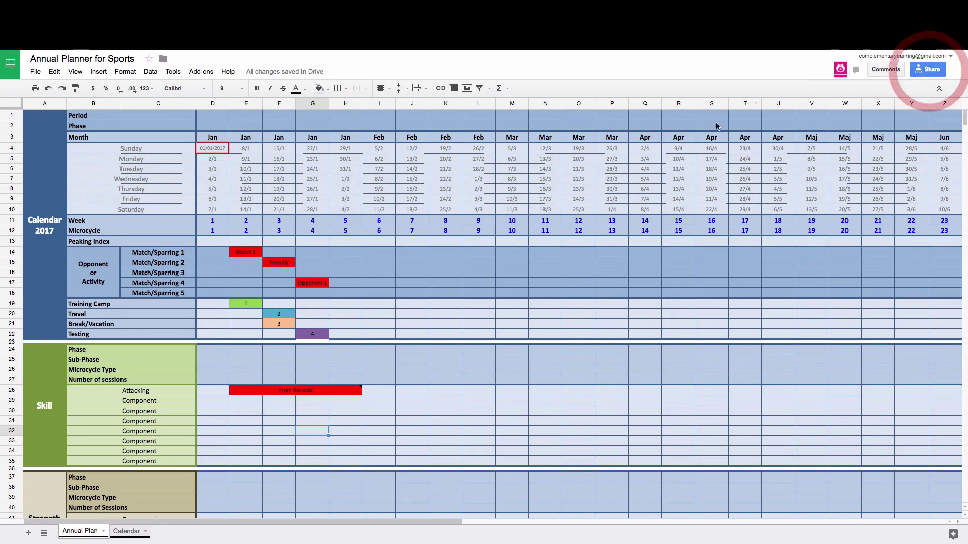
{"action": "left_click", "coordinate": [531, 255]}
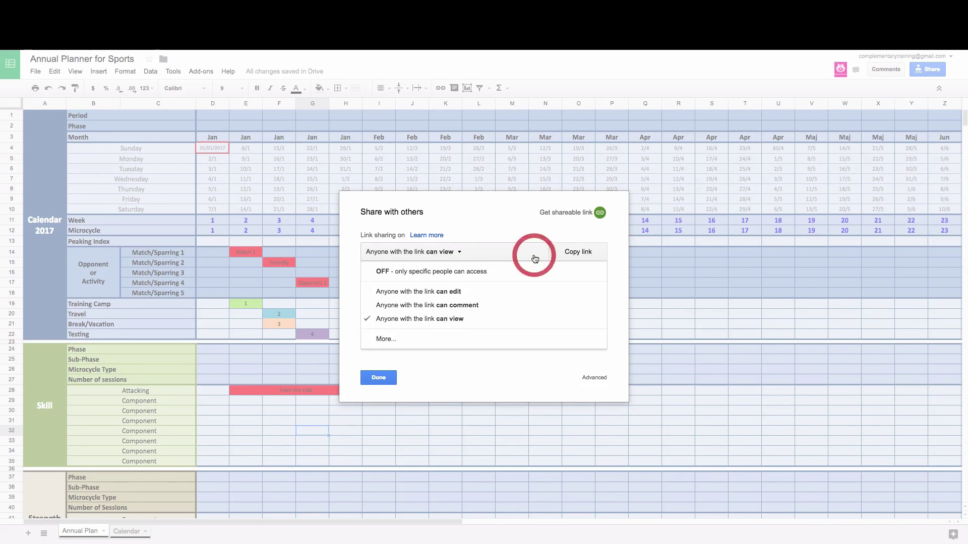
{"action": "left_click", "coordinate": [426, 294]}
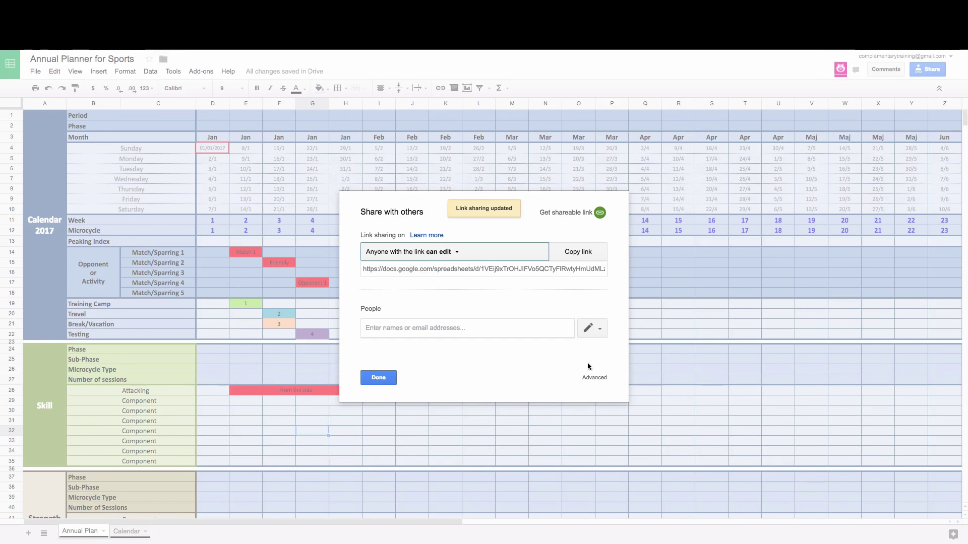
{"action": "left_click", "coordinate": [379, 378]}
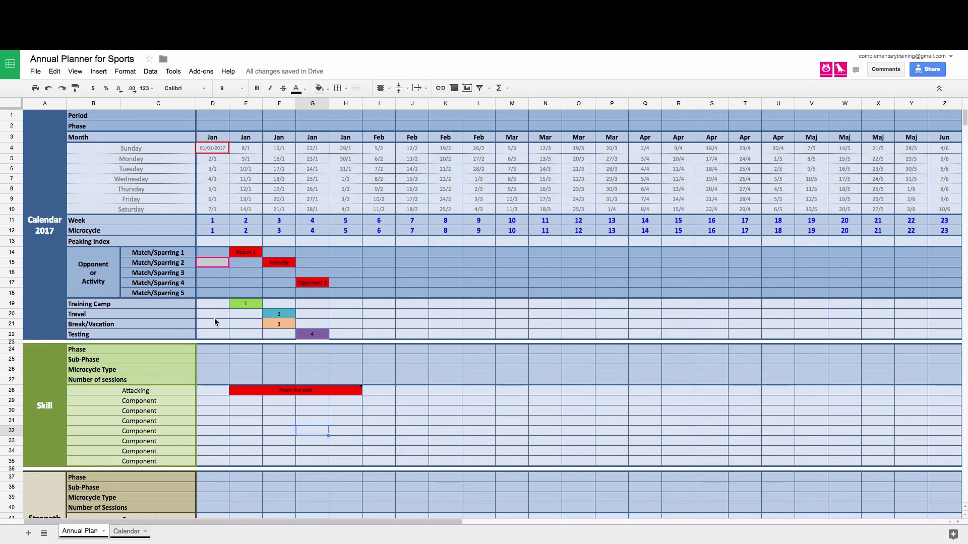
Step: Paste the red Match 1 entry into D15, then move the selection down to E19
{"action": "key", "text": "super+v"}
{"action": "key", "text": "Return"}
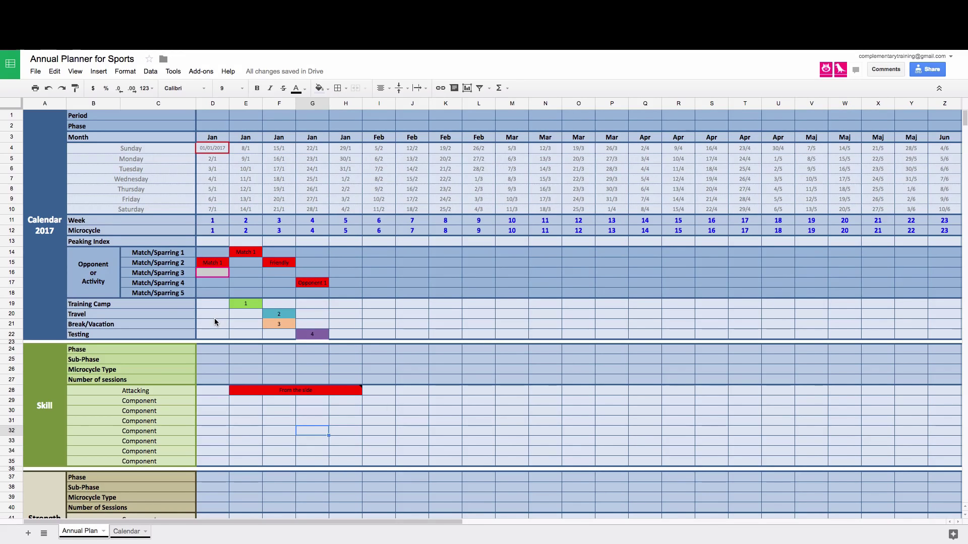
{"action": "key", "text": "Right"}
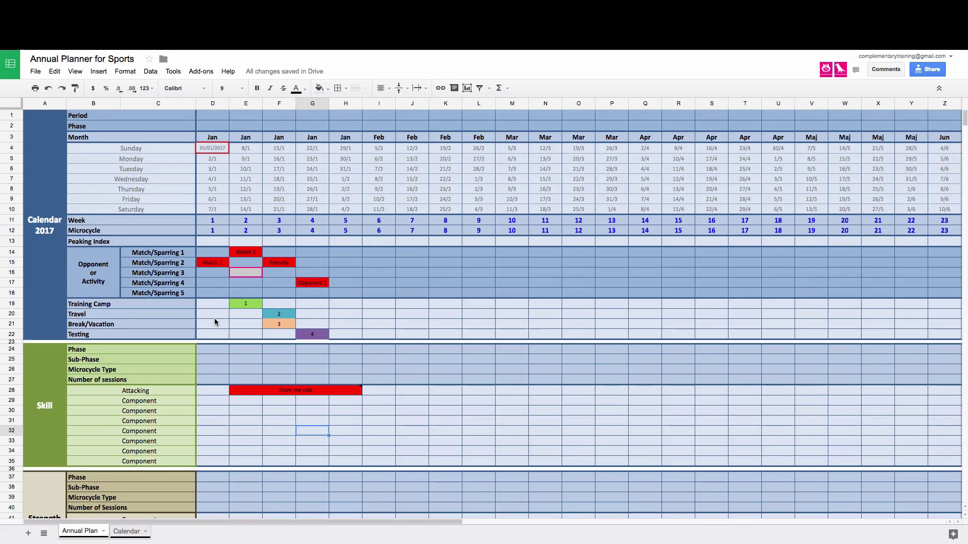
{"action": "key", "text": "Down"}
{"action": "key", "text": "Down"}
{"action": "key", "text": "Down"}
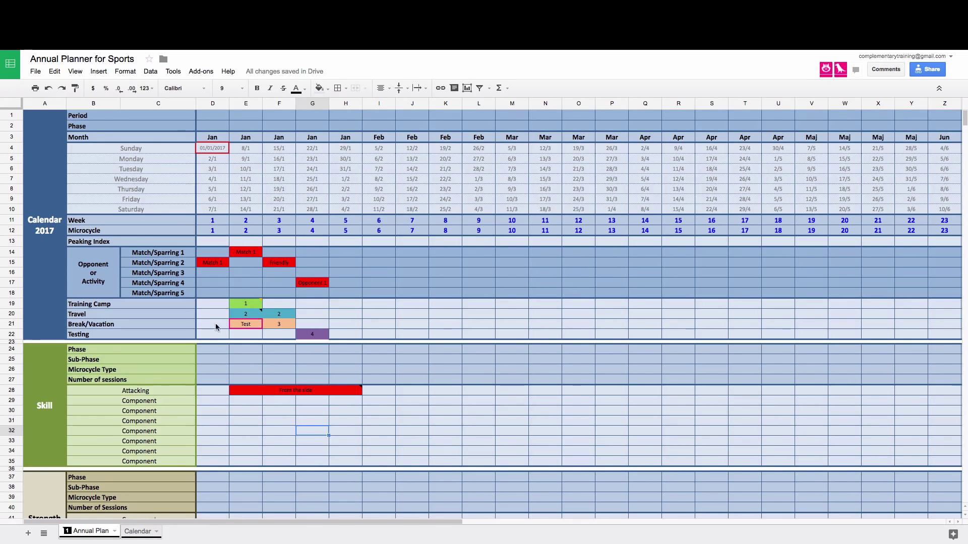
{"action": "mouse_move", "coordinate": [249, 325]}
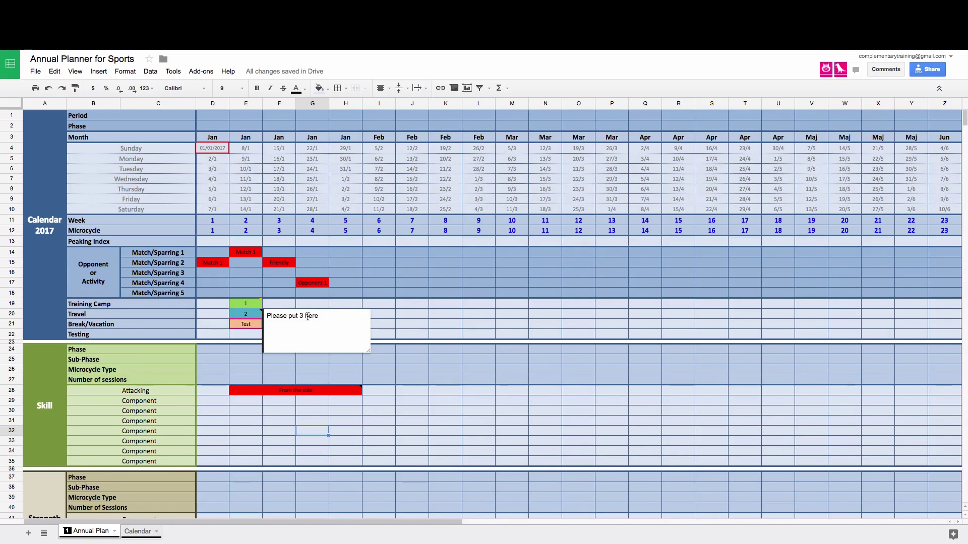
{"action": "left_click", "coordinate": [249, 324]}
{"action": "left_click", "coordinate": [280, 313]}
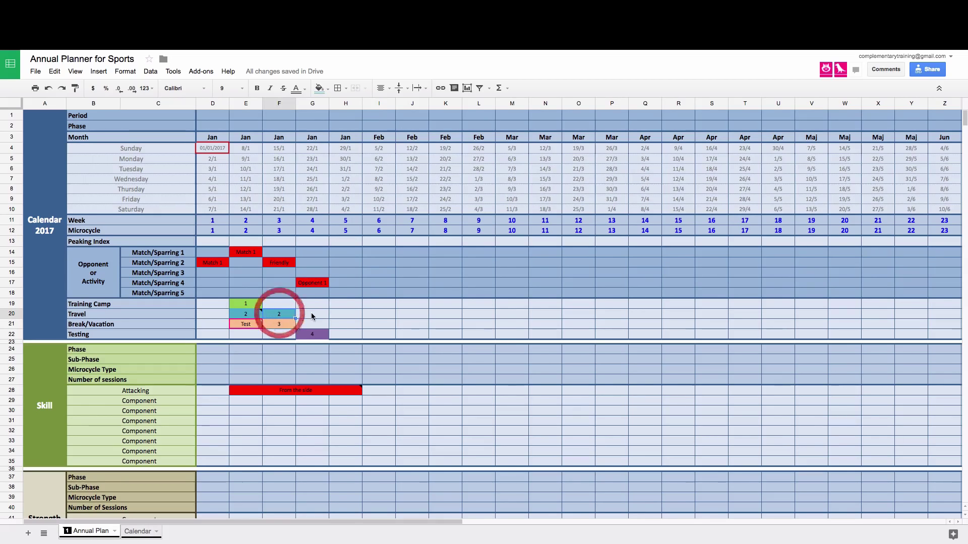
{"action": "left_click", "coordinate": [312, 313]}
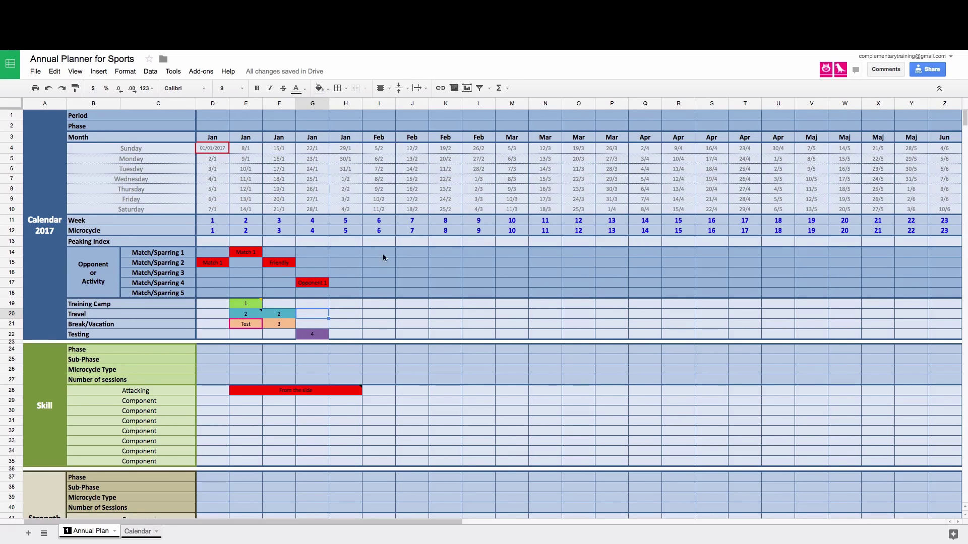